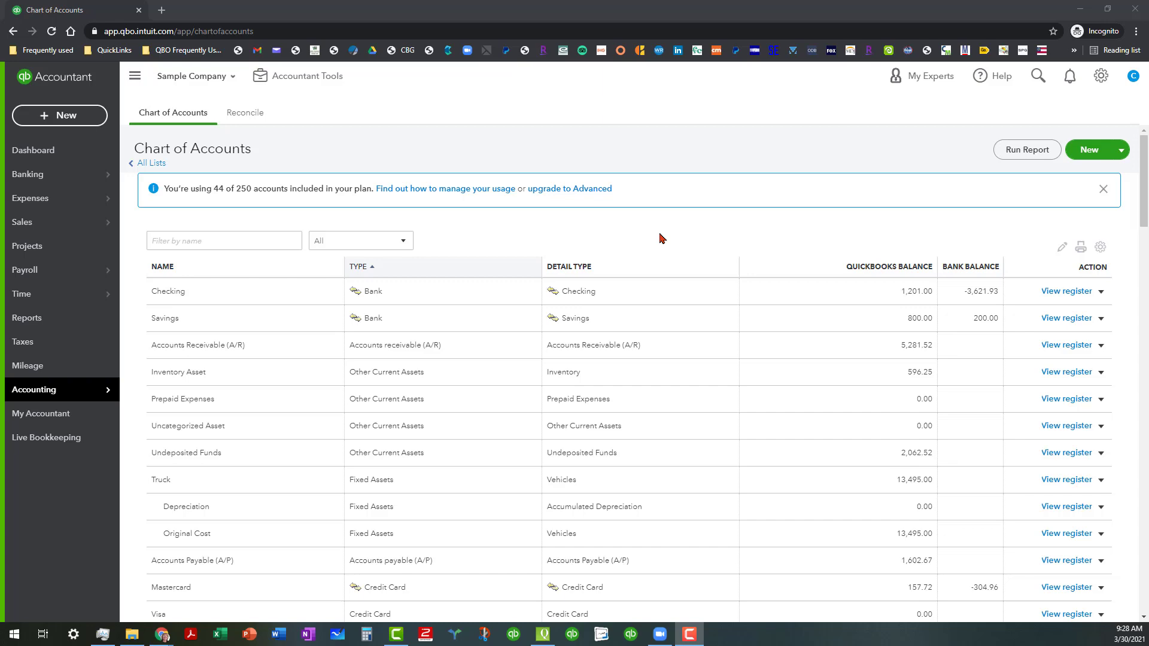
- Scroll the Chart of Accounts from the bank accounts to Job Materials and its four sub-accounts
scroll(660, 238, "down", 3)
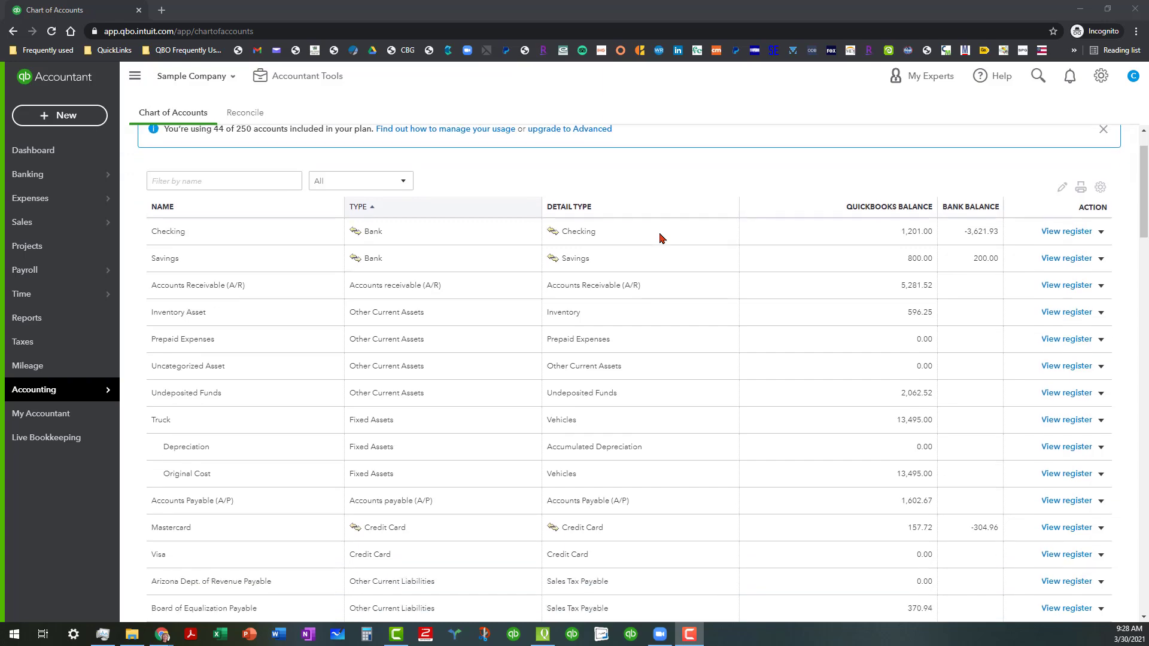
scroll(327, 251, "up", 3)
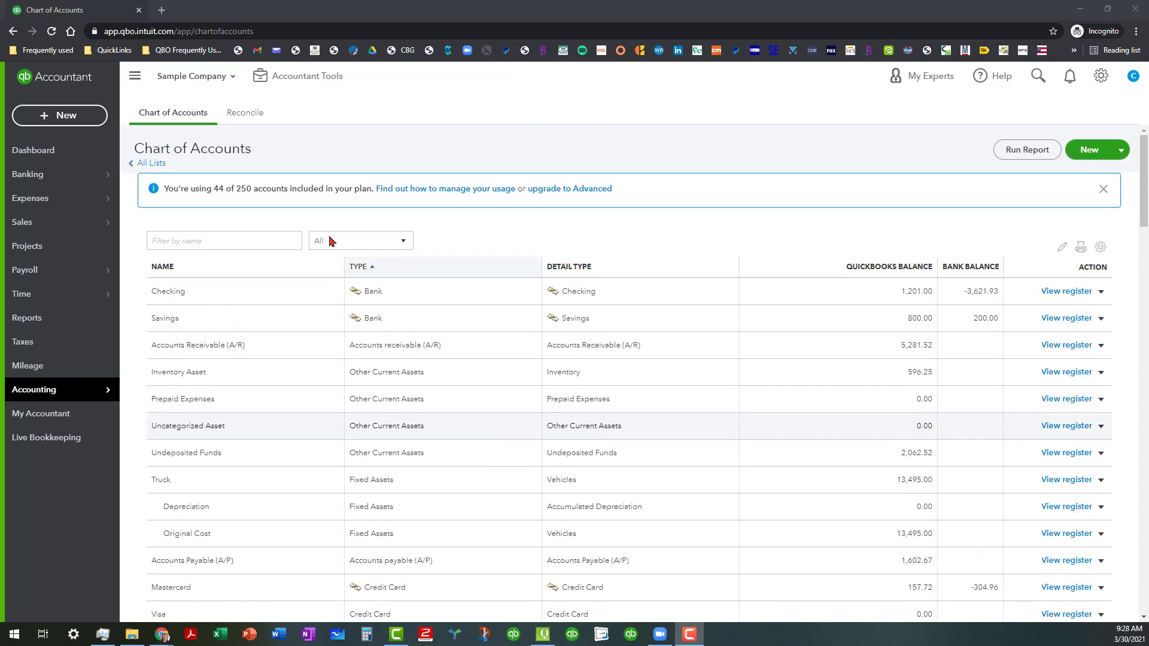
scroll(318, 269, "down", 3)
scroll(318, 273, "down", 2)
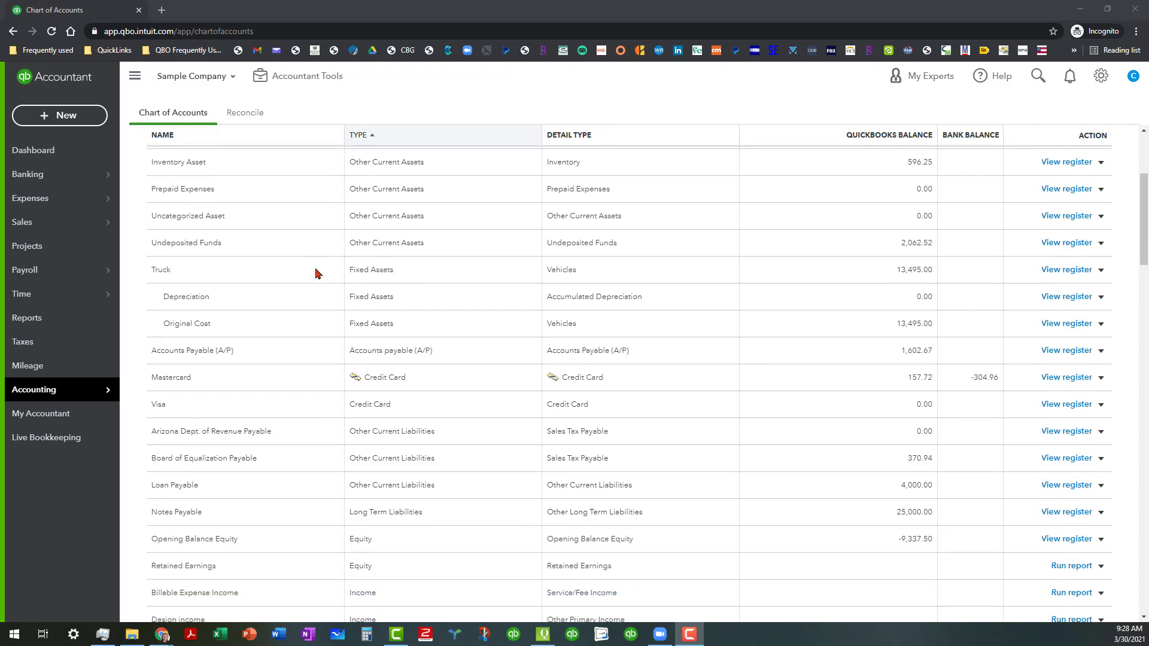
scroll(551, 277, "down", 5)
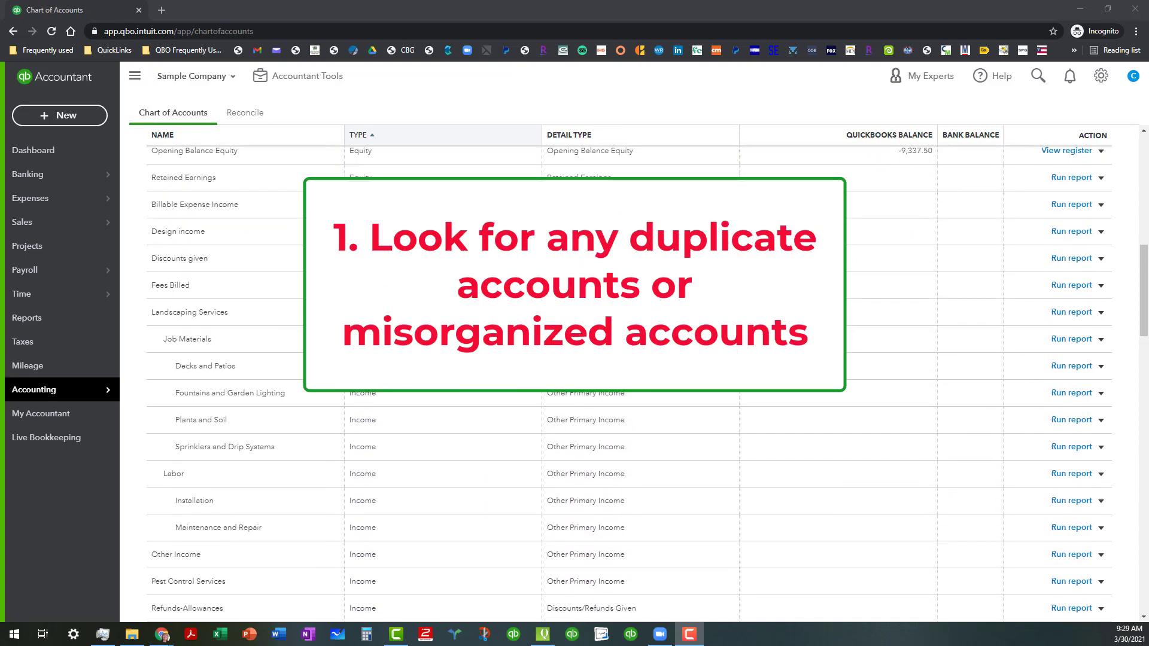
scroll(628, 383, "down", 2)
scroll(628, 383, "down", 2)
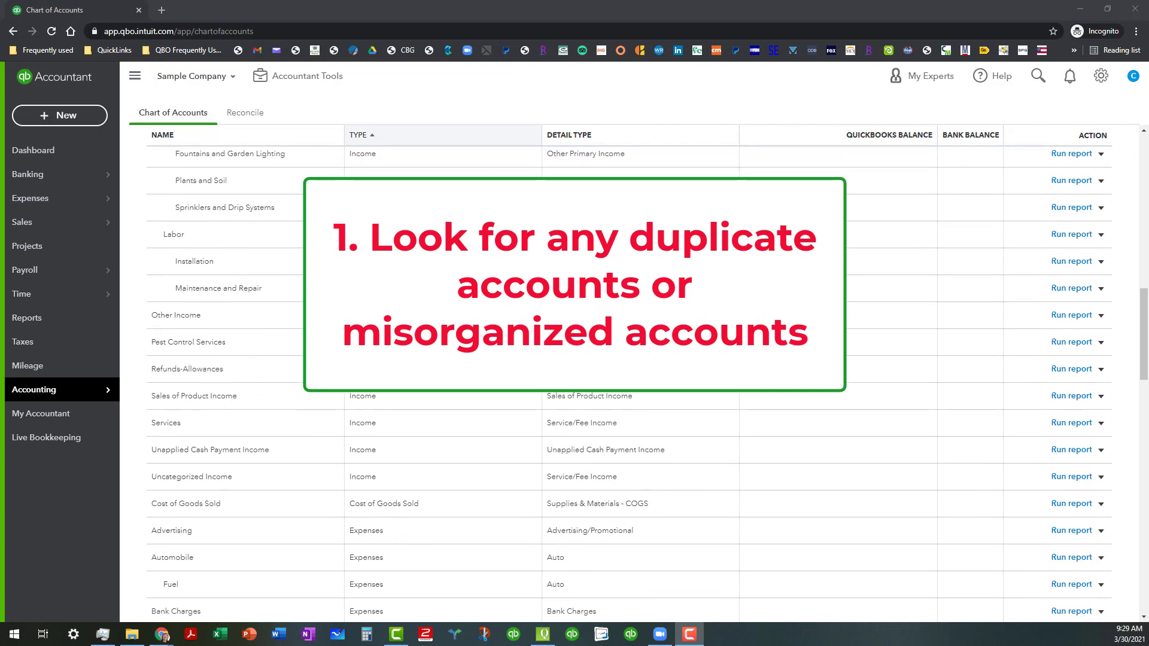
scroll(628, 383, "down", 3)
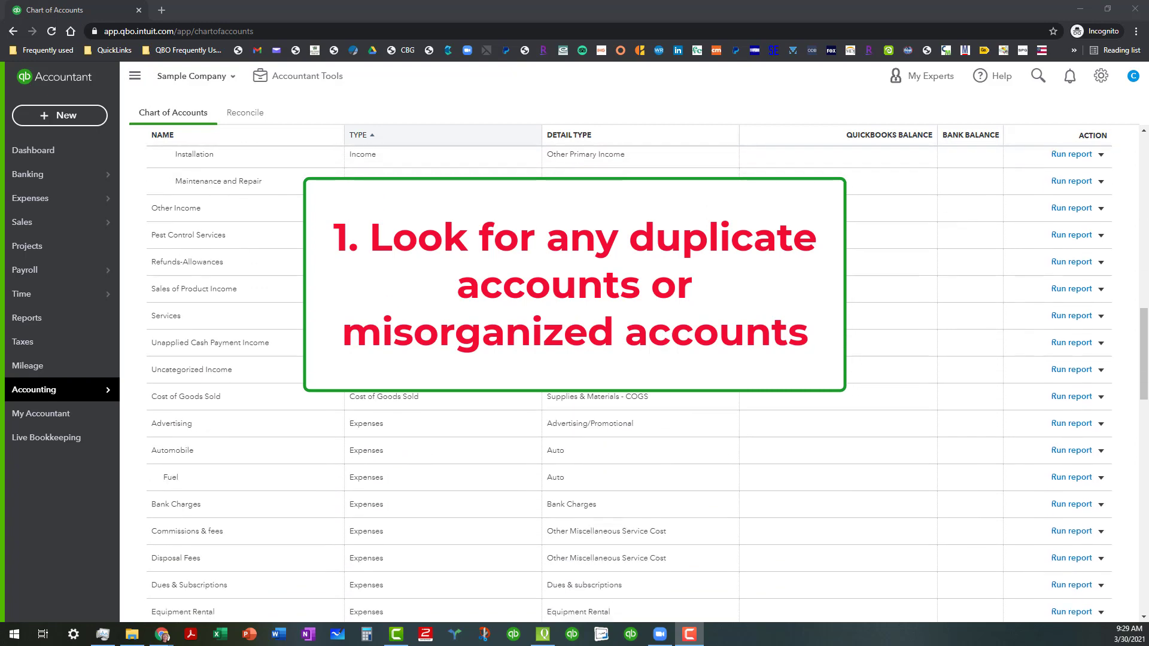
scroll(585, 238, "down", 5)
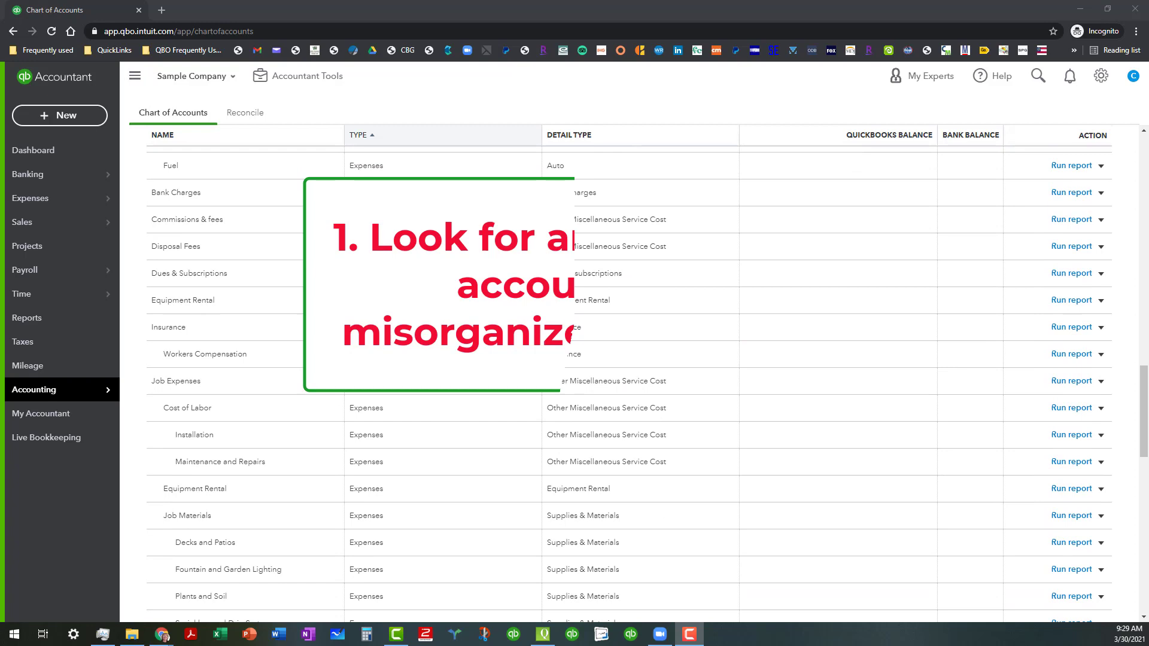
scroll(318, 272, "down", 4)
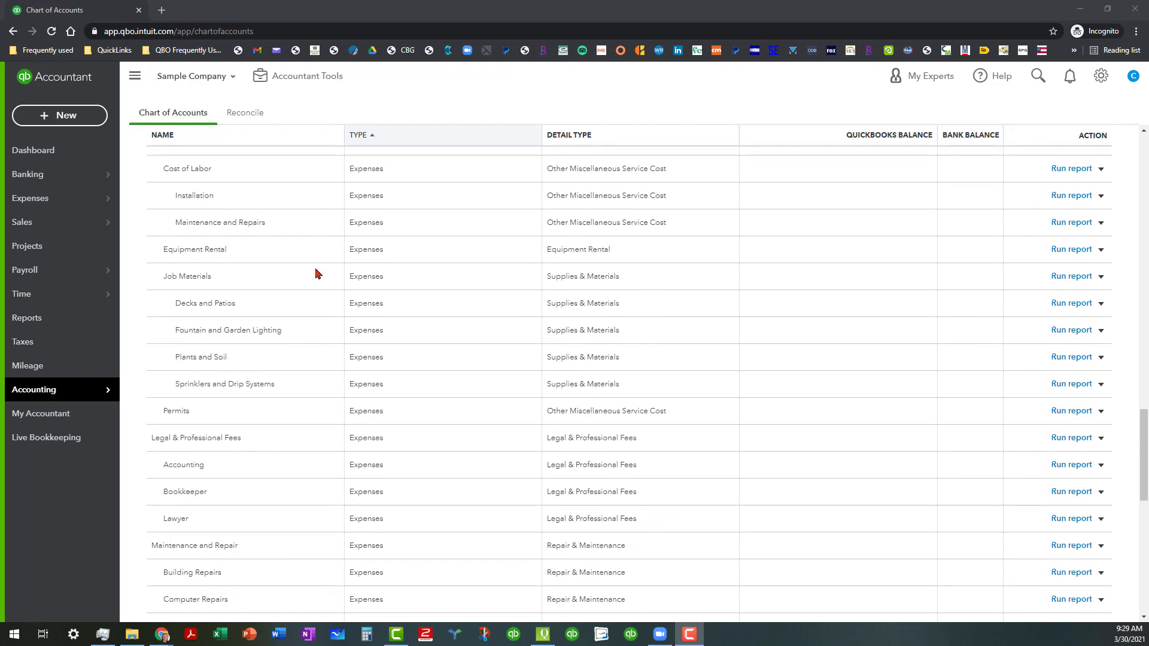
scroll(318, 272, "down", 2)
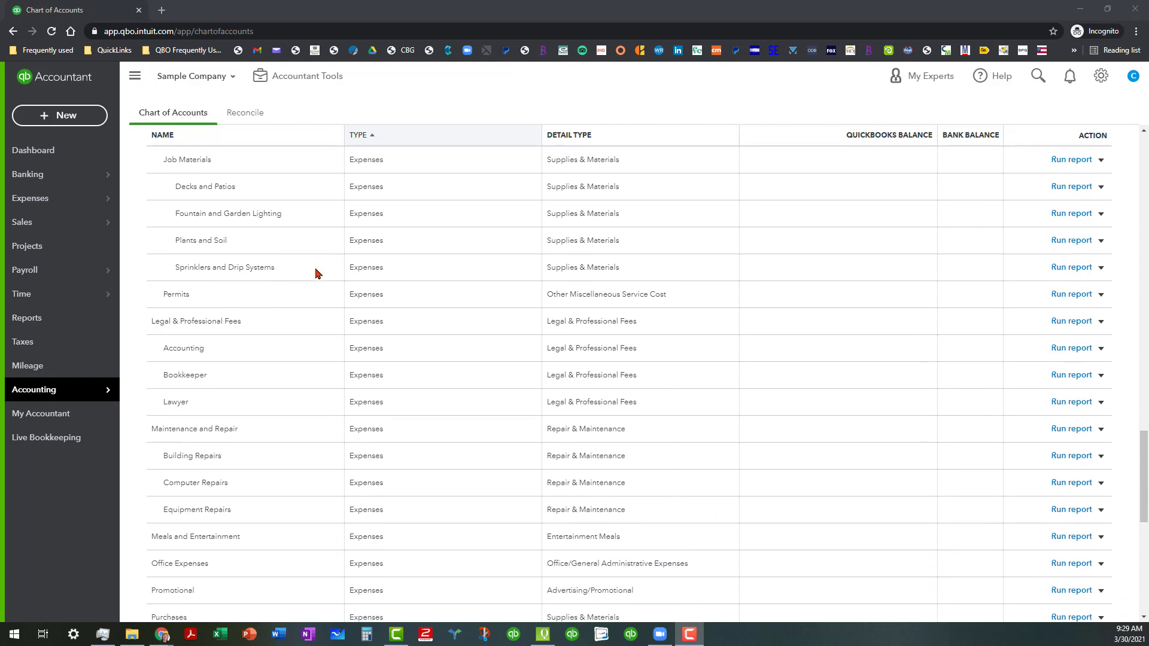
scroll(316, 272, "up", 2)
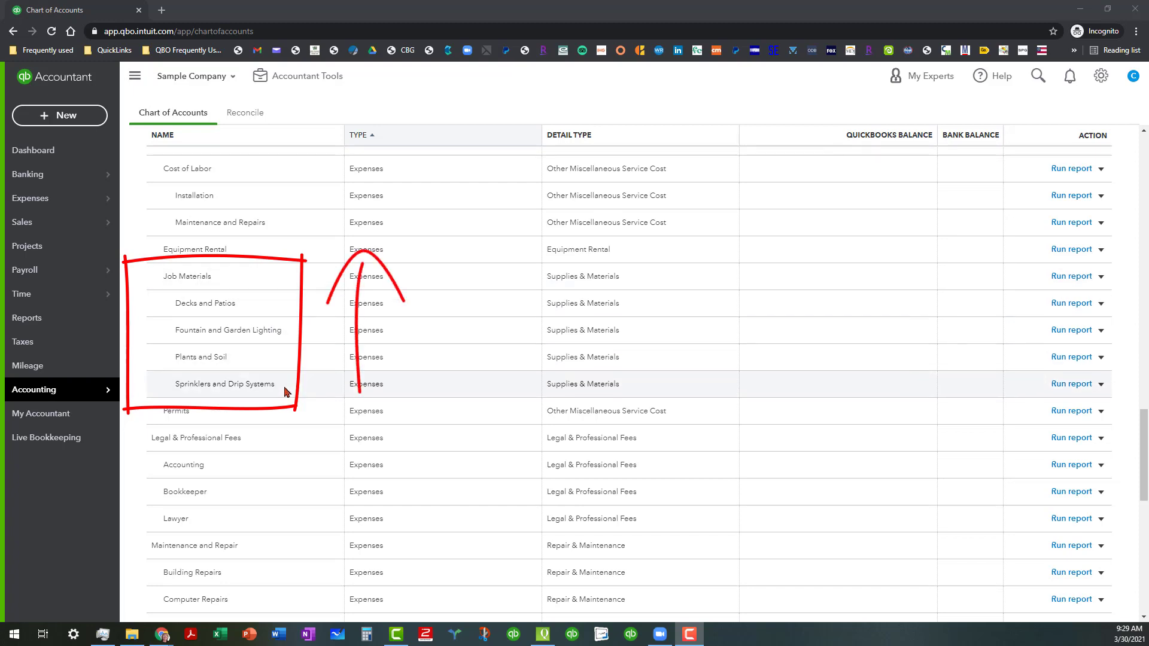
scroll(278, 249, "up", 2)
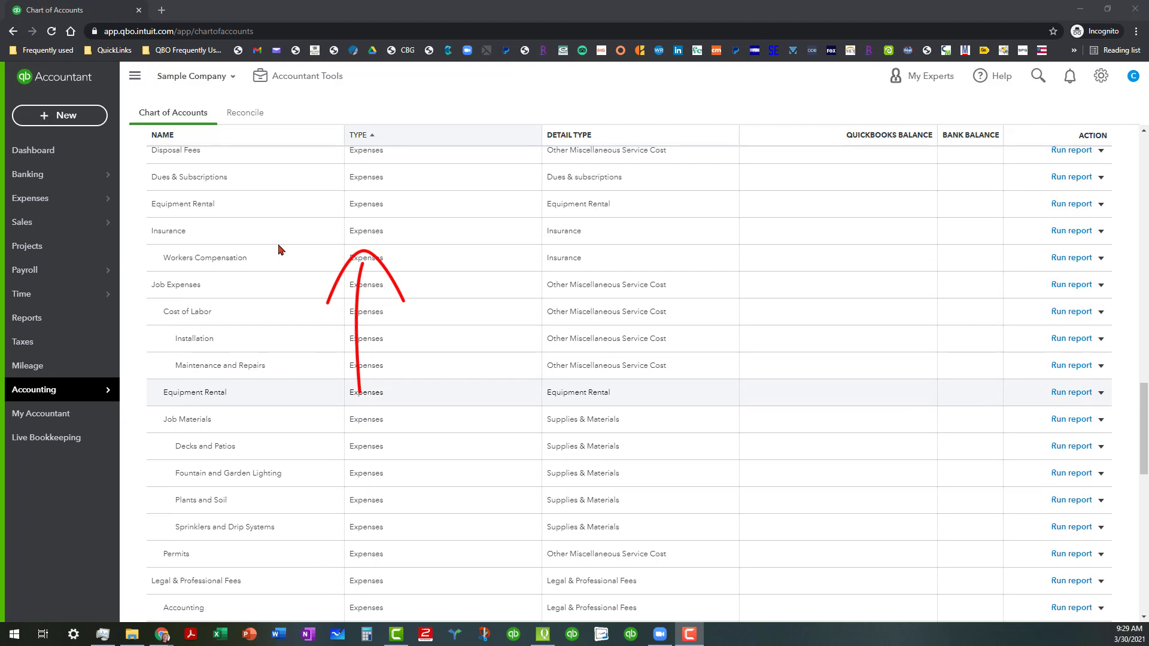
scroll(278, 249, "up", 4)
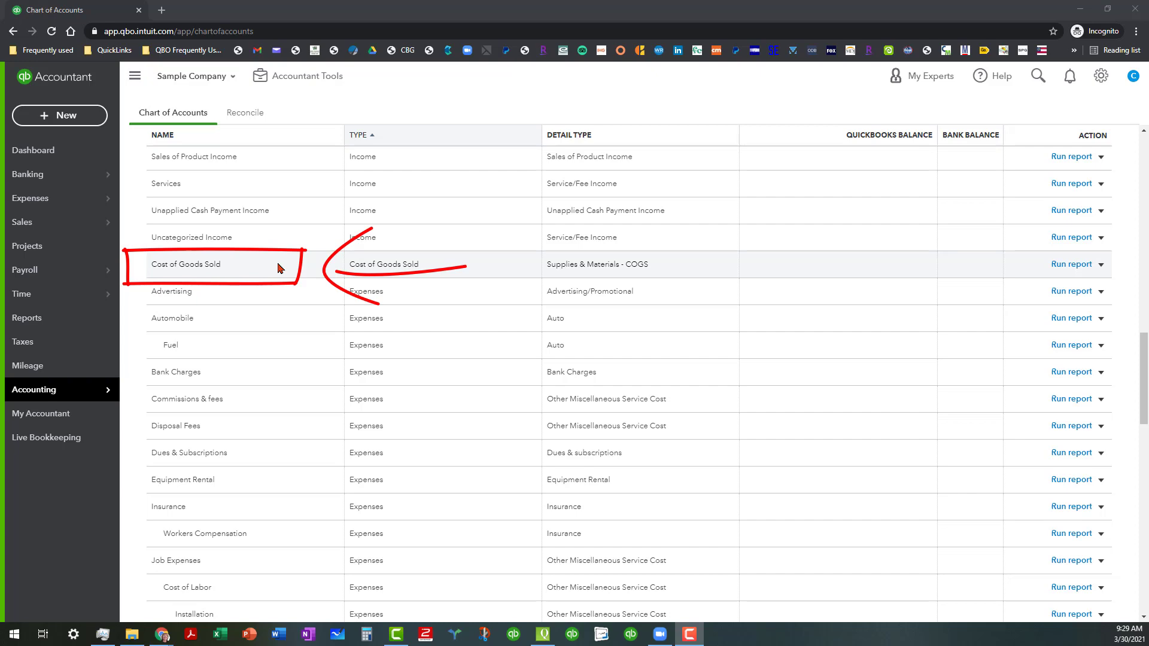
scroll(278, 268, "down", 7)
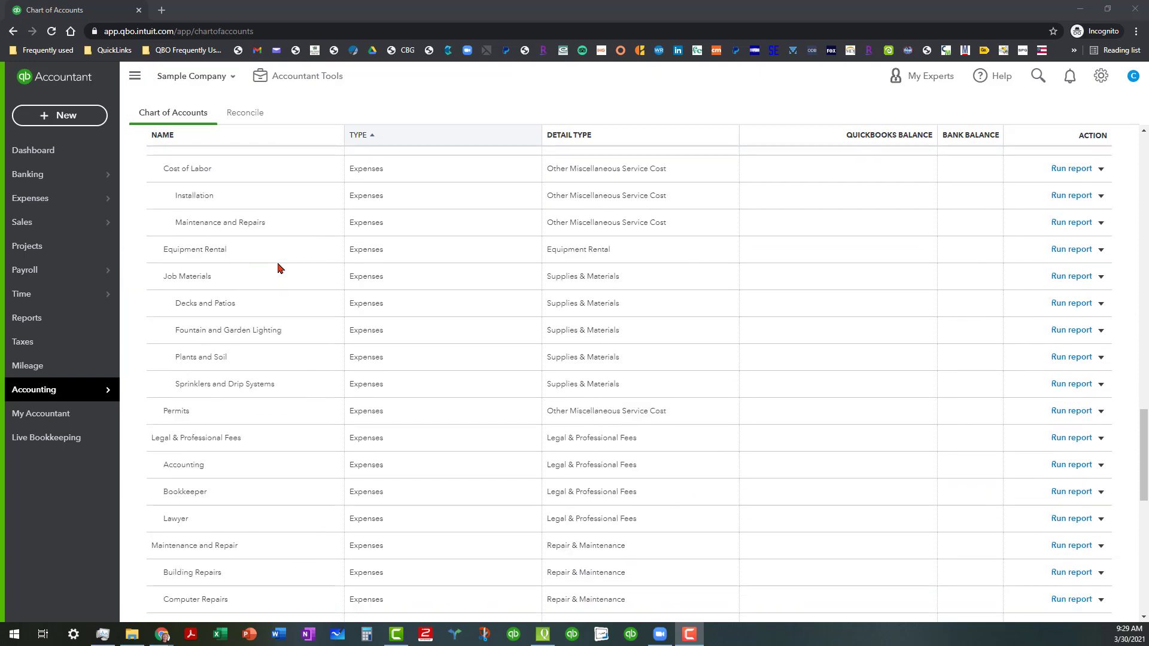
scroll(279, 267, "down", 4)
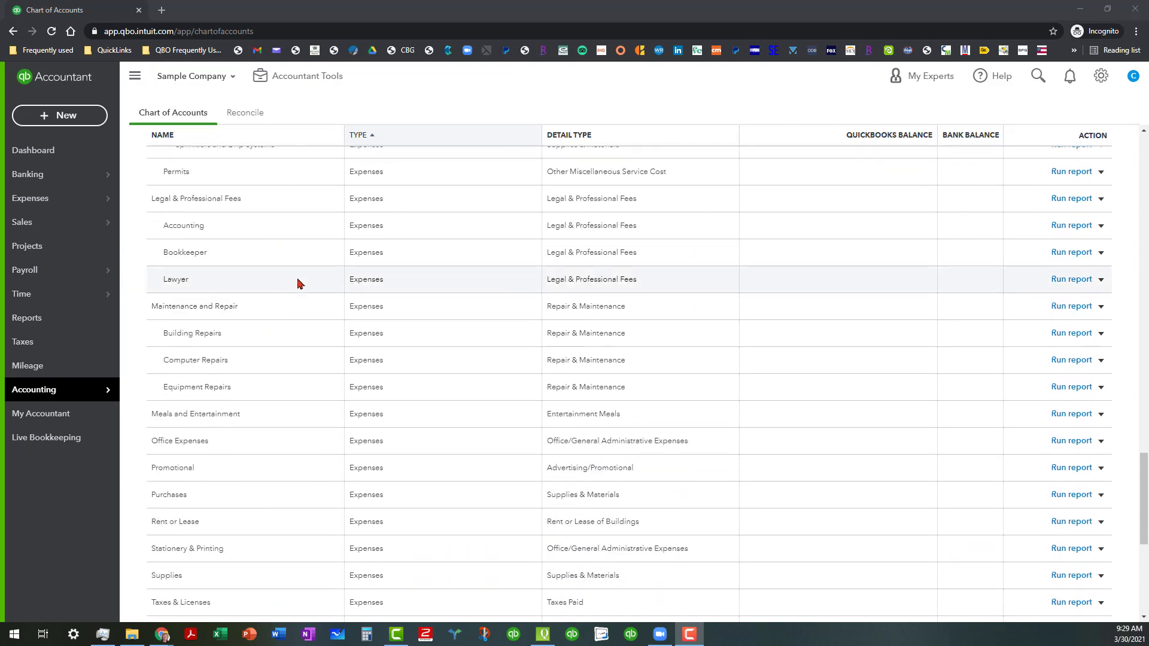
scroll(297, 245, "up", 2)
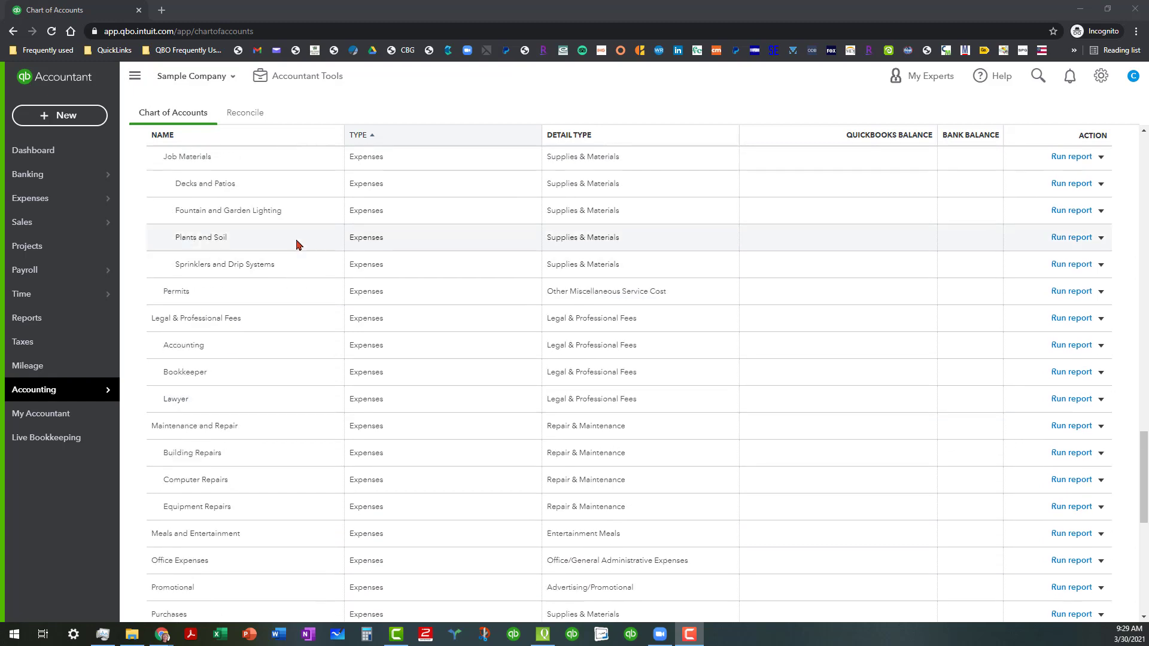
scroll(296, 246, "up", 2)
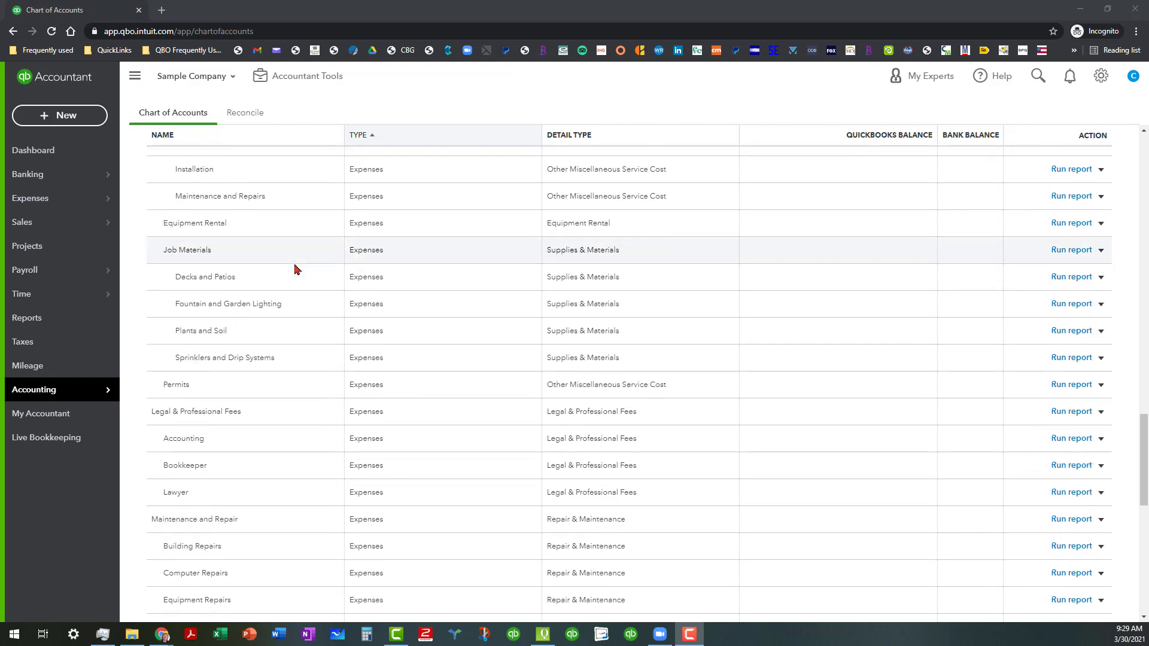
scroll(295, 269, "down", 3)
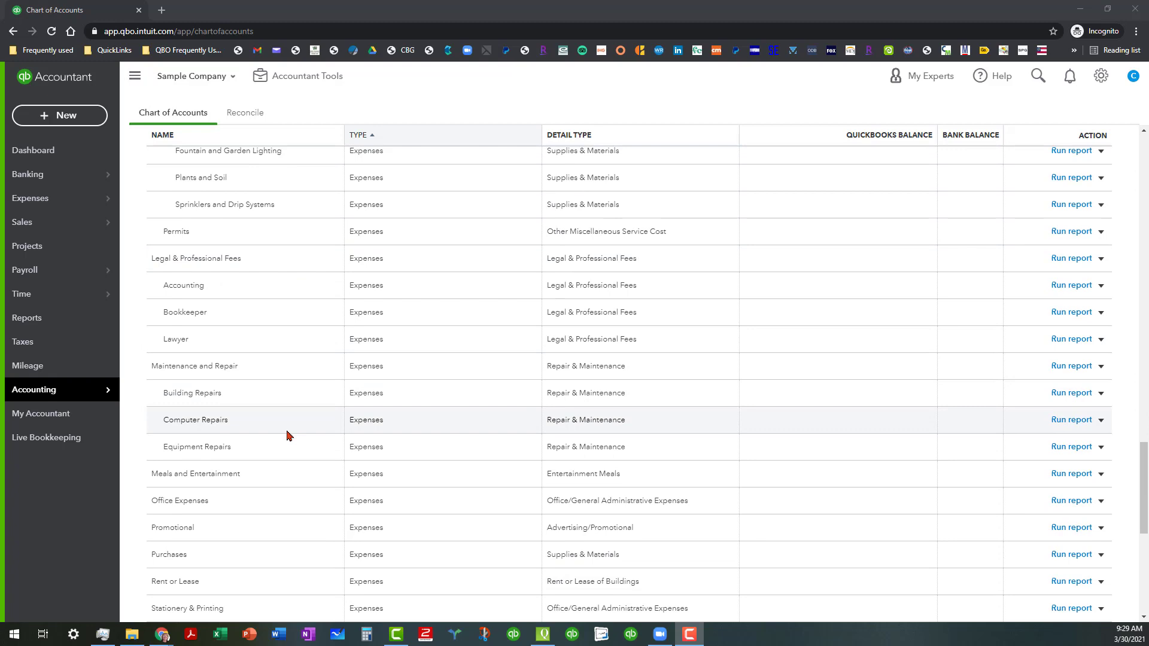
scroll(287, 435, "down", 1)
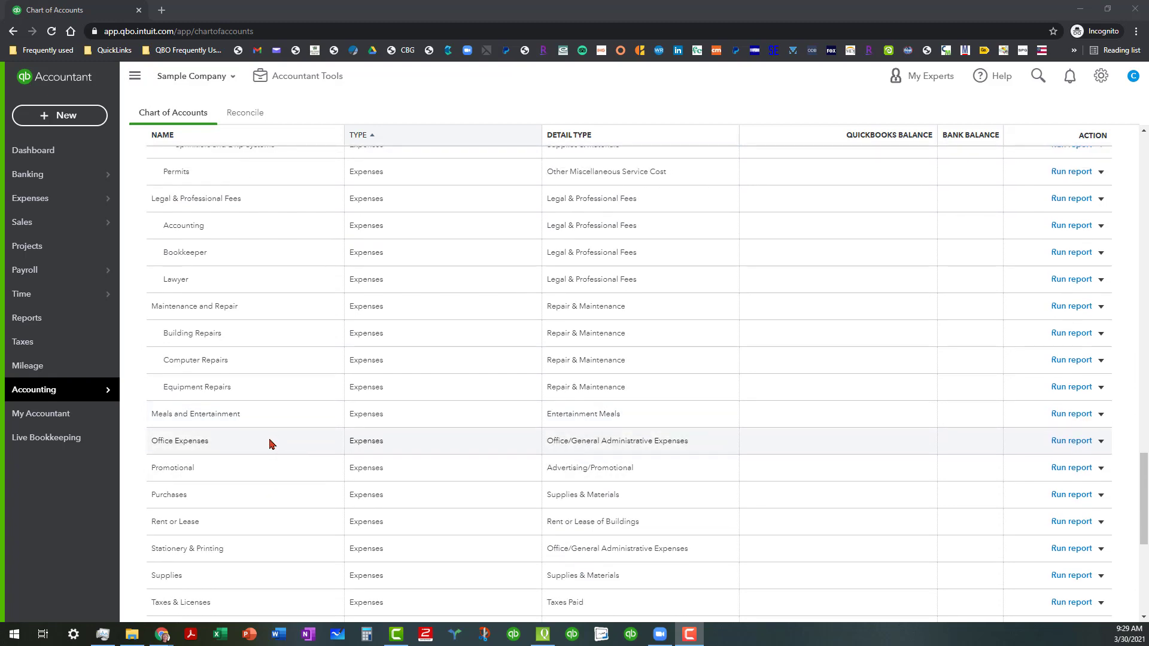
scroll(270, 443, "down", 1)
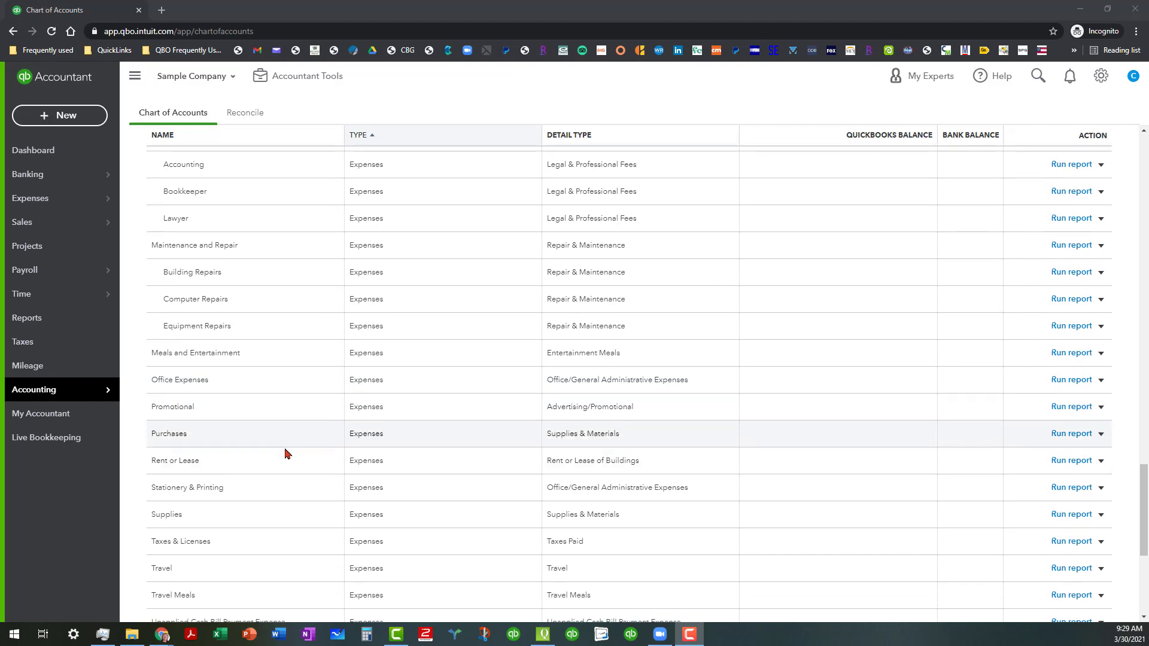
scroll(285, 454, "down", 4)
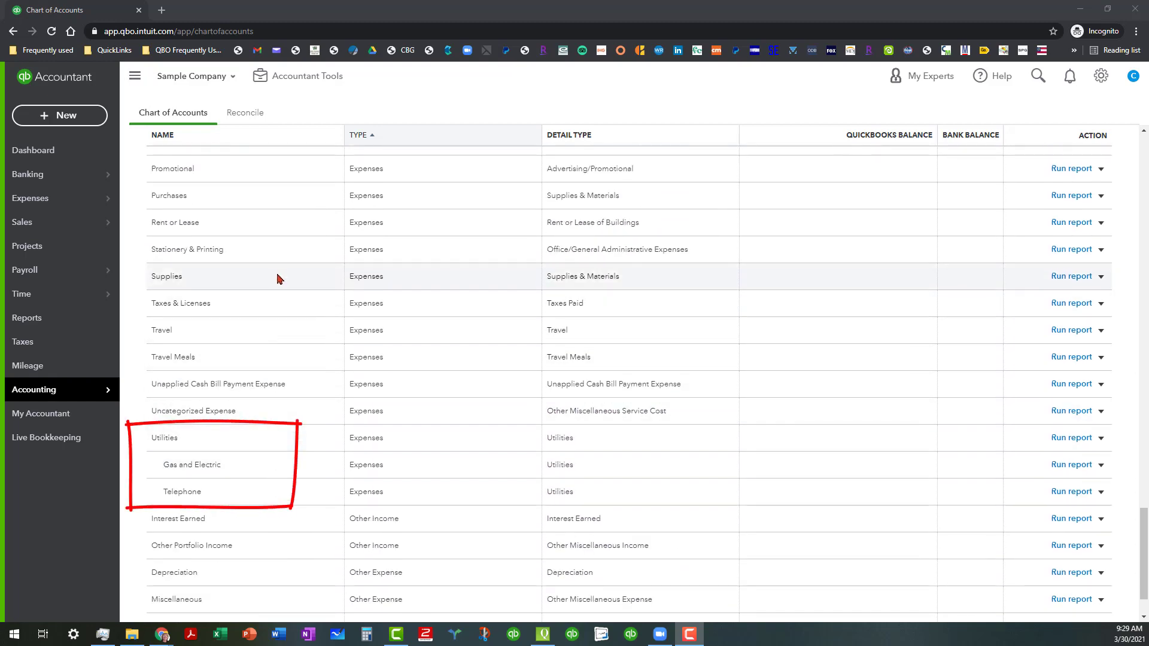
scroll(279, 257, "up", 1)
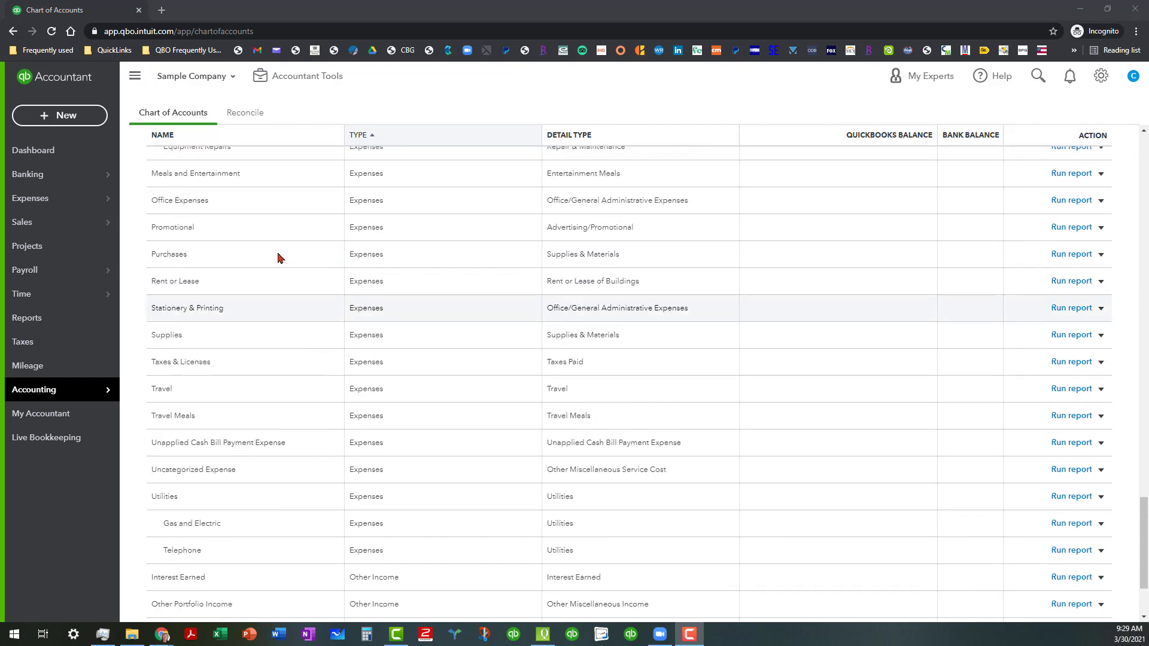
scroll(290, 446, "down", 2)
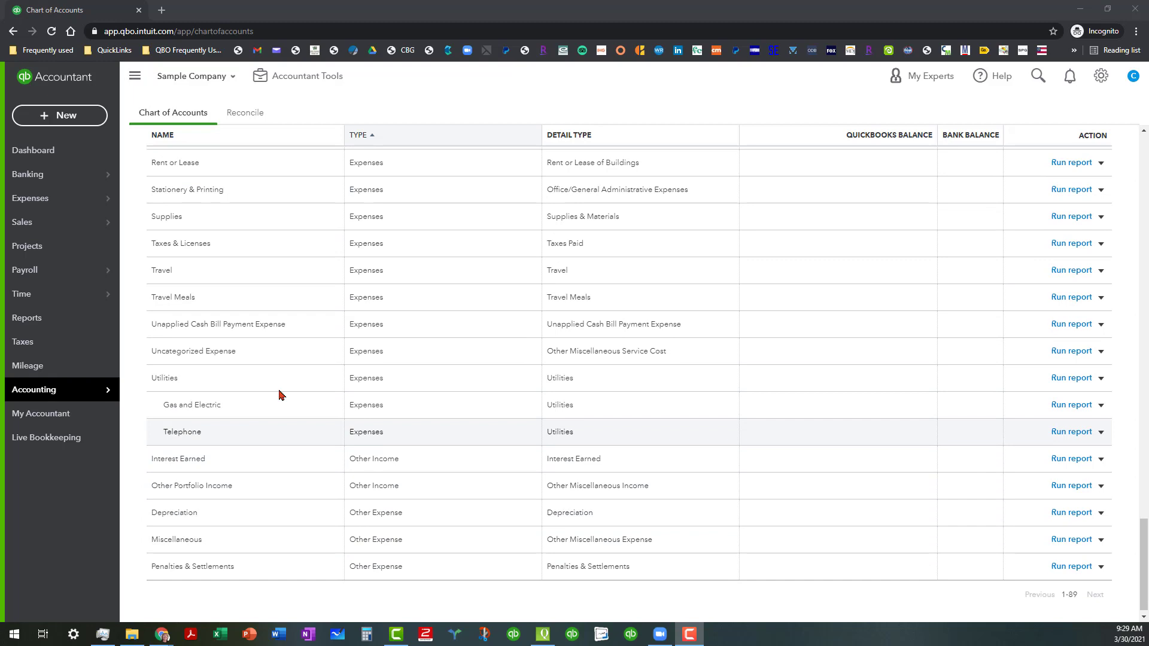
scroll(276, 396, "up", 3)
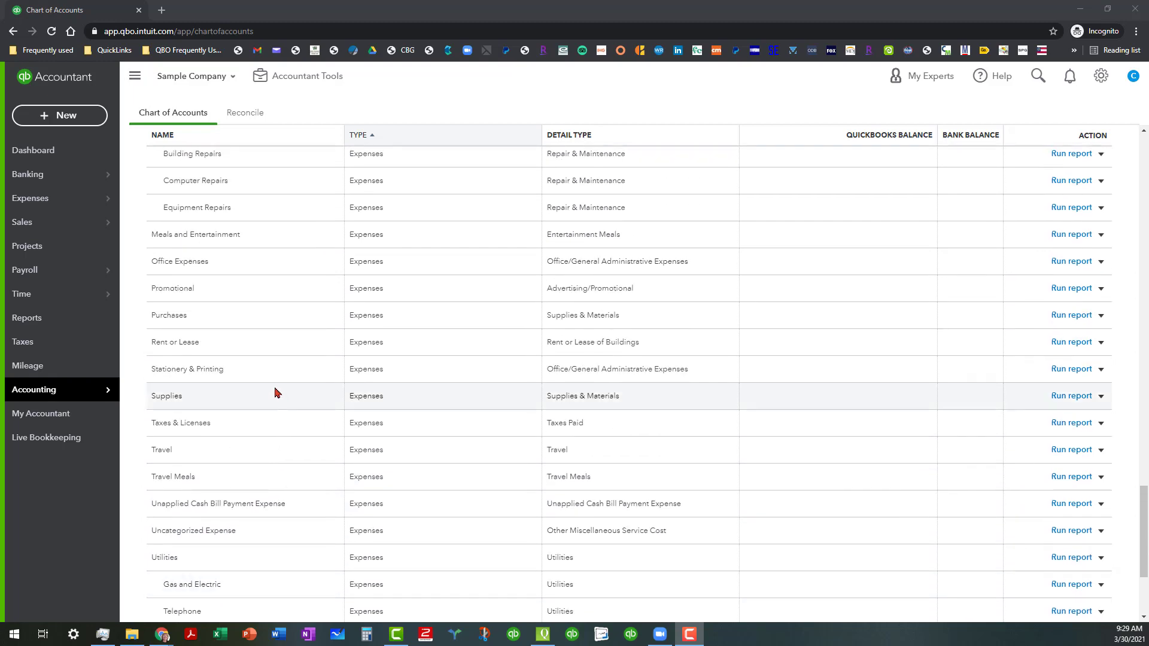
scroll(277, 385, "up", 2)
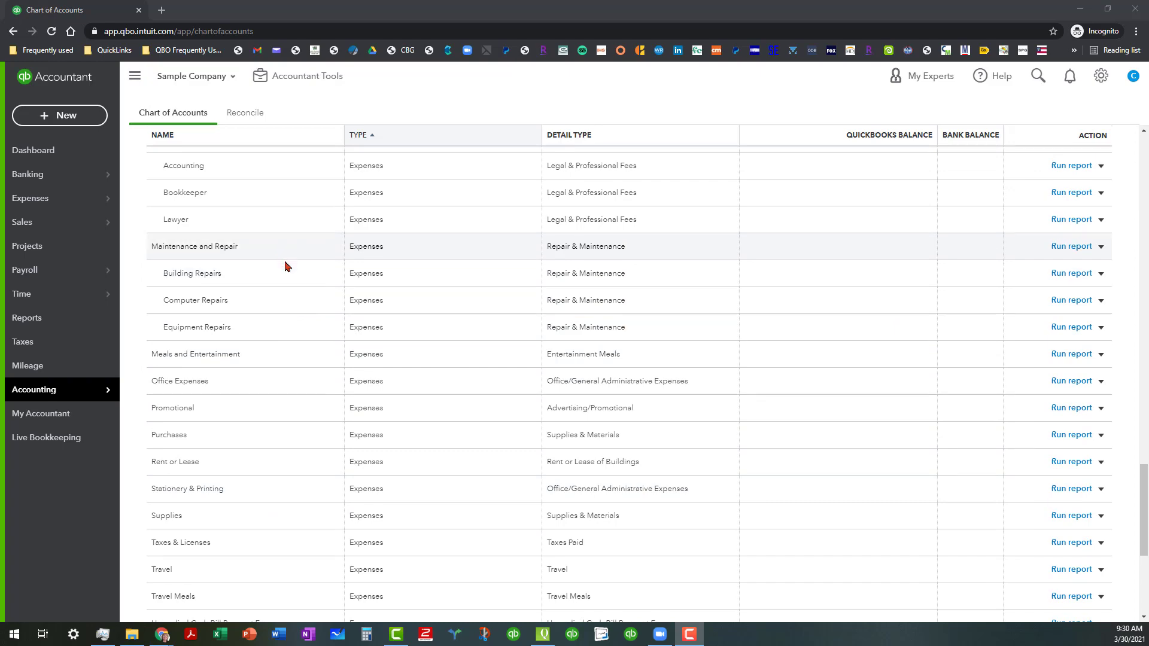
scroll(713, 320, "up", 4)
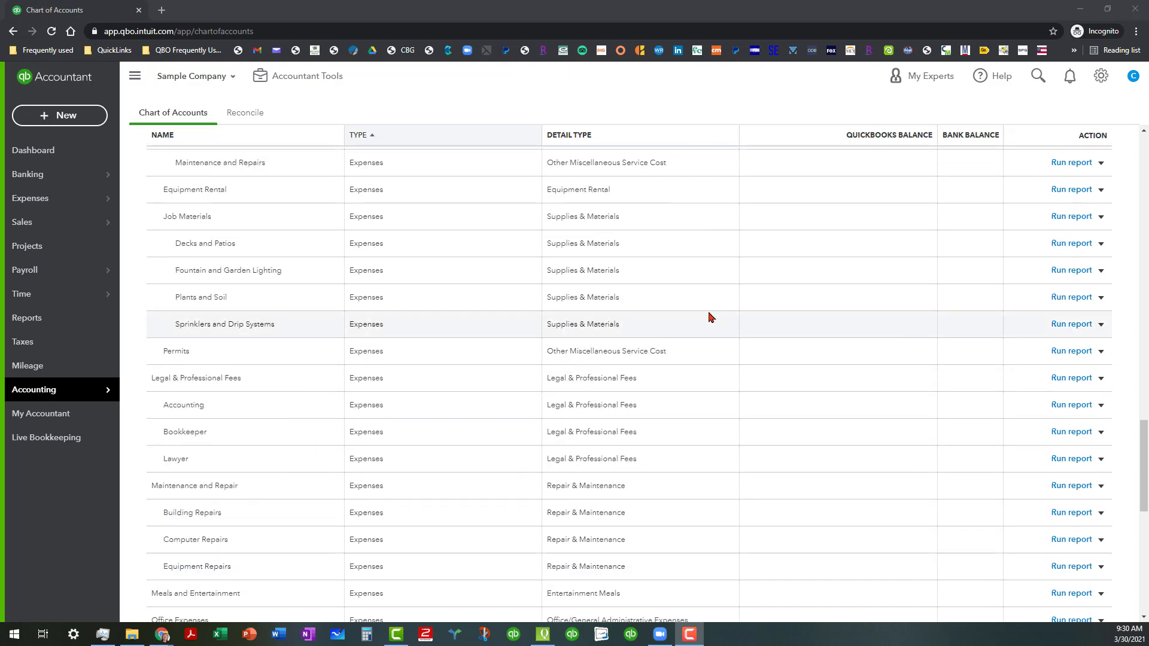
scroll(732, 289, "up", 1)
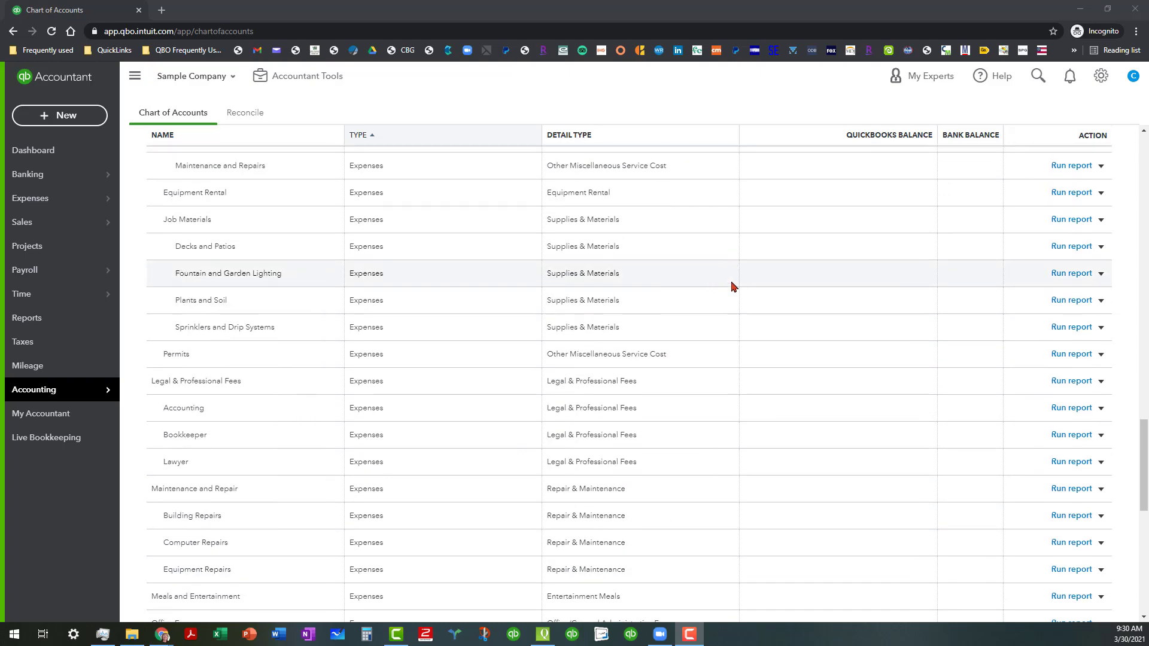
scroll(731, 287, "up", 13)
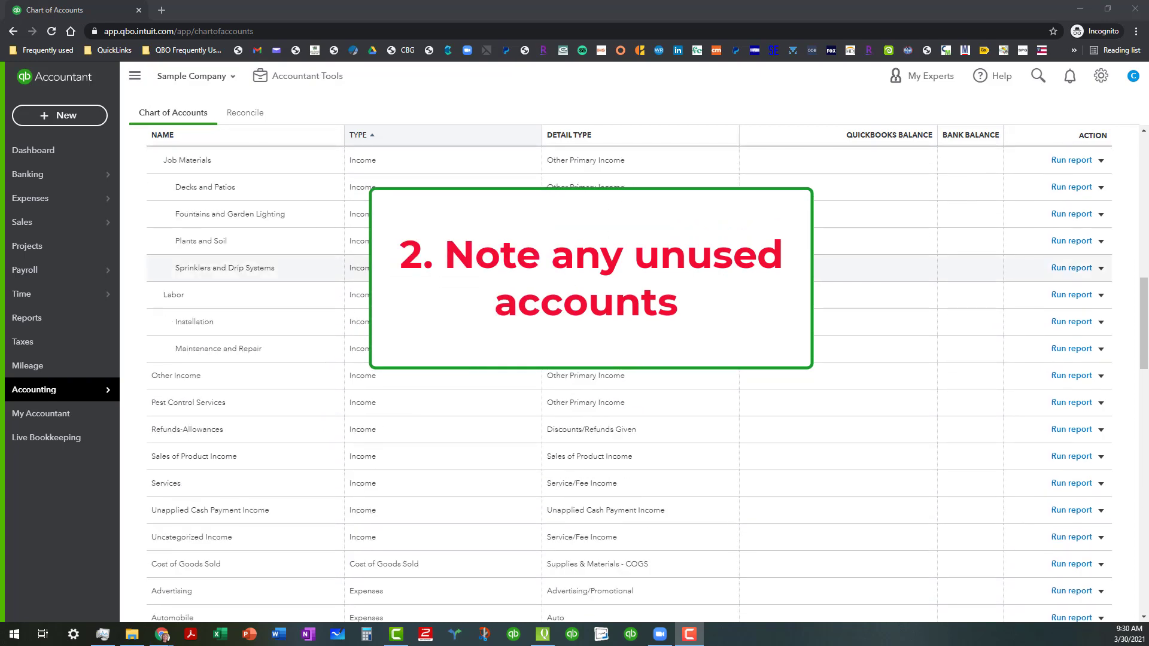
scroll(731, 287, "up", 12)
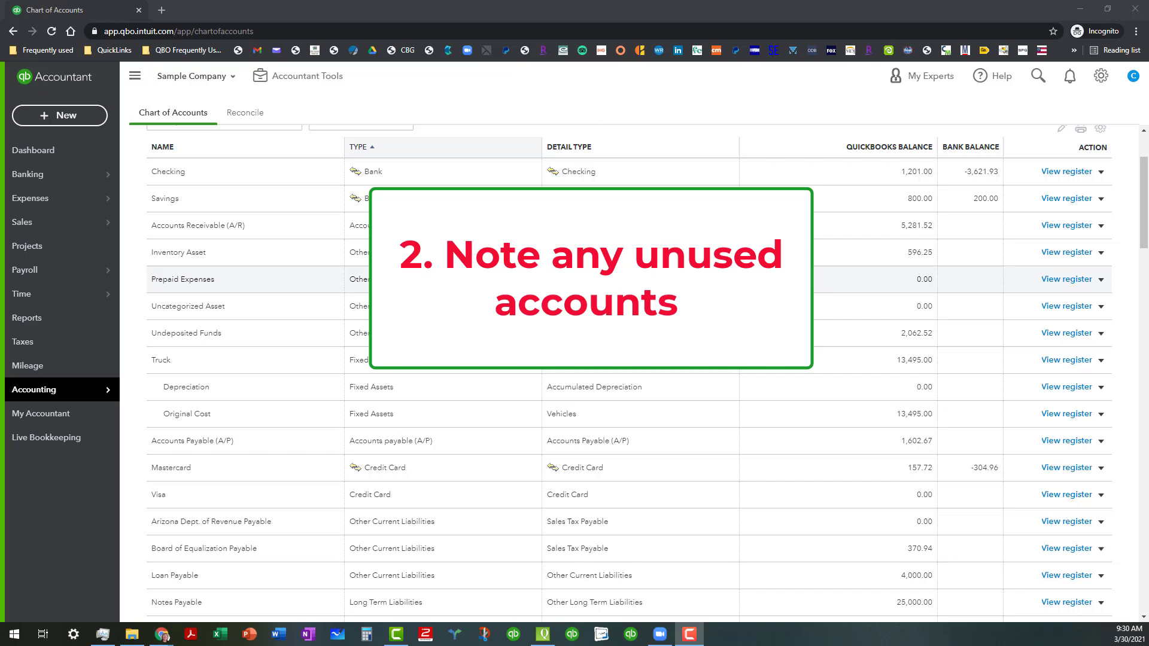
left_click(1062, 280)
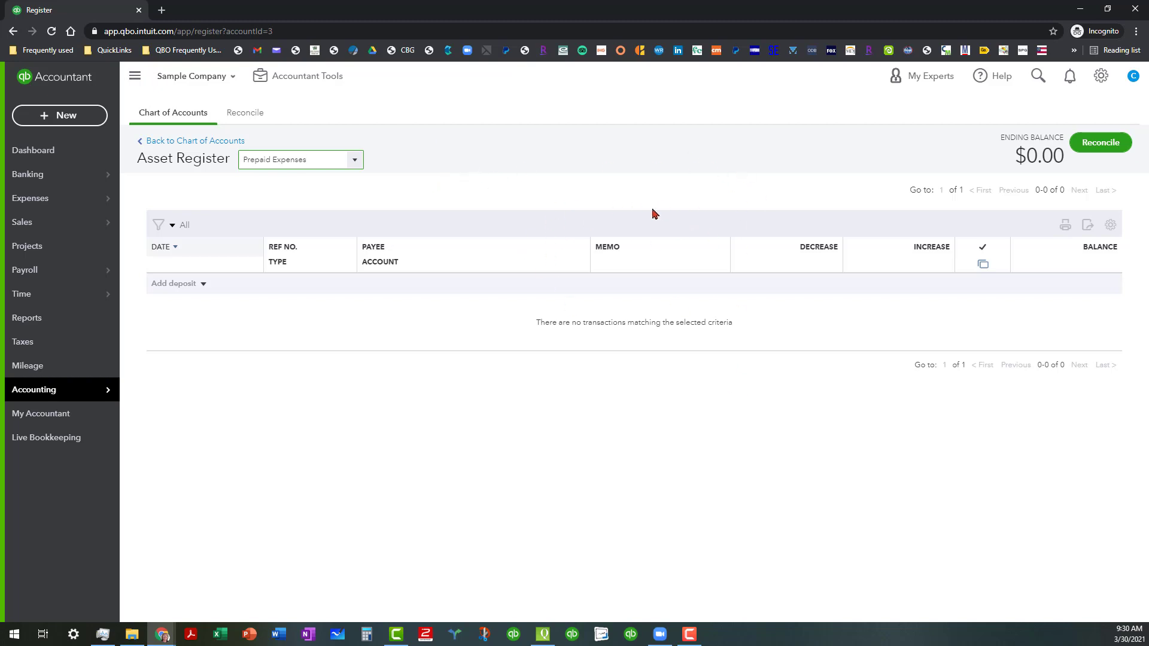
left_click(192, 143)
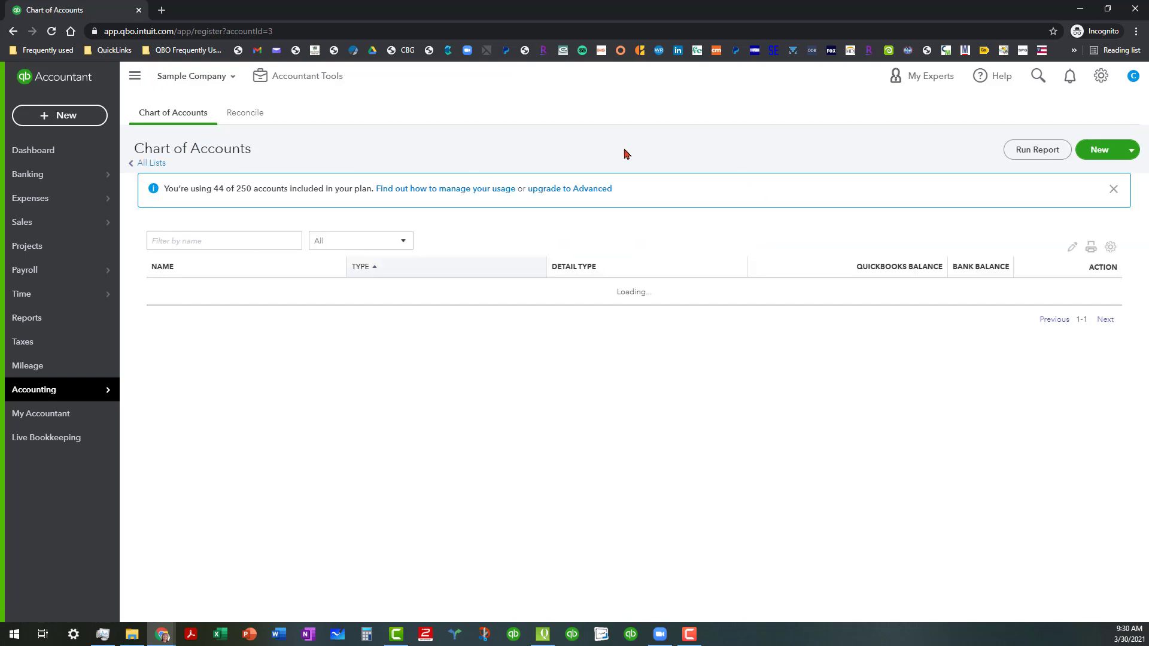
scroll(695, 226, "down", 2)
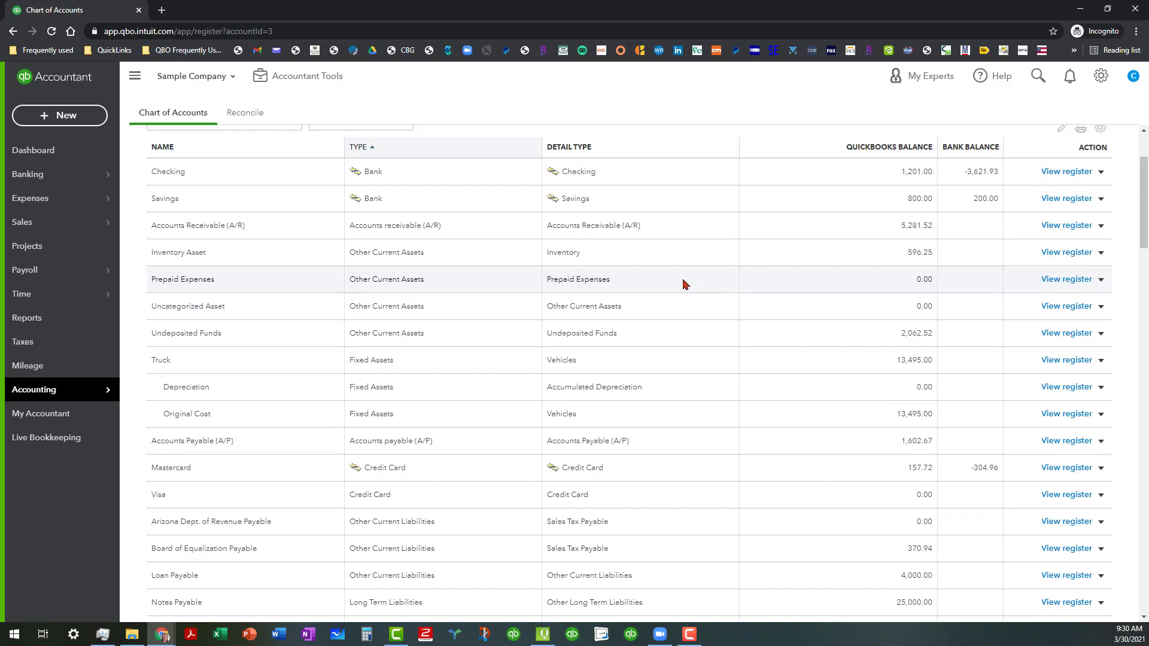
scroll(656, 353, "down", 1)
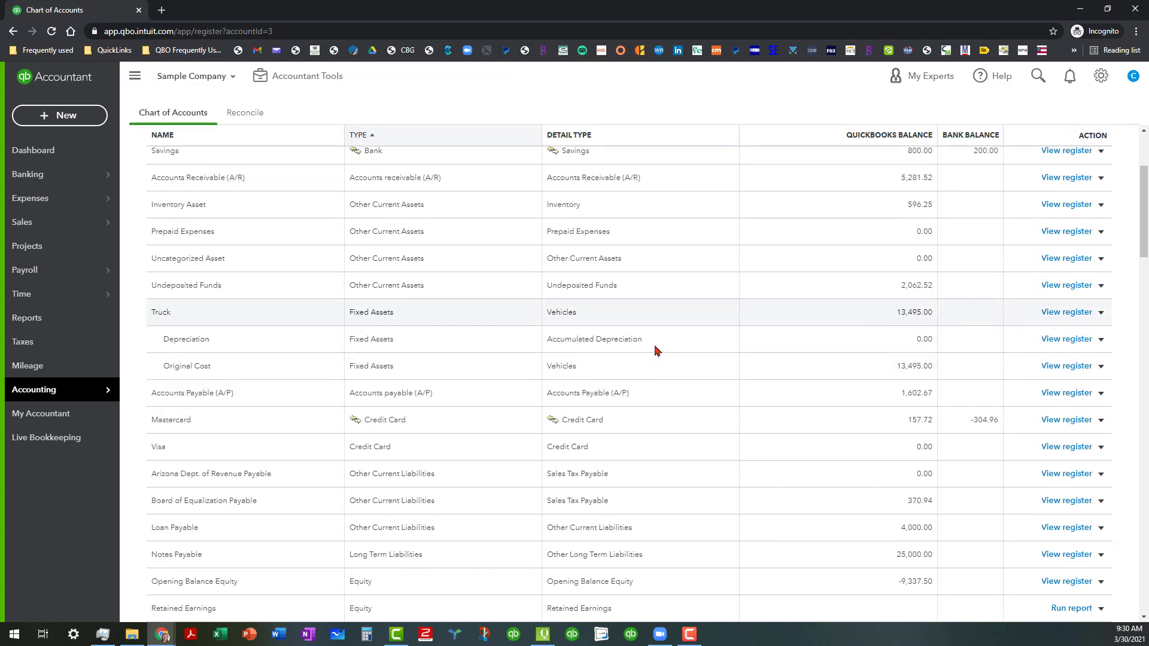
scroll(661, 326, "down", 1)
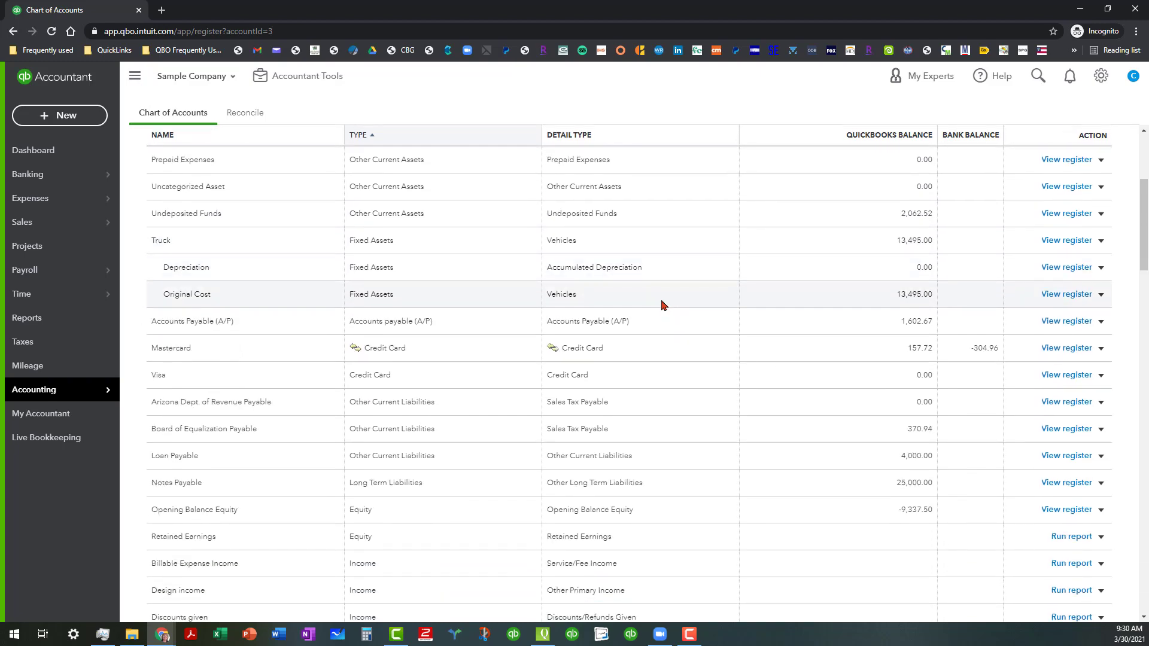
scroll(824, 464, "down", 1)
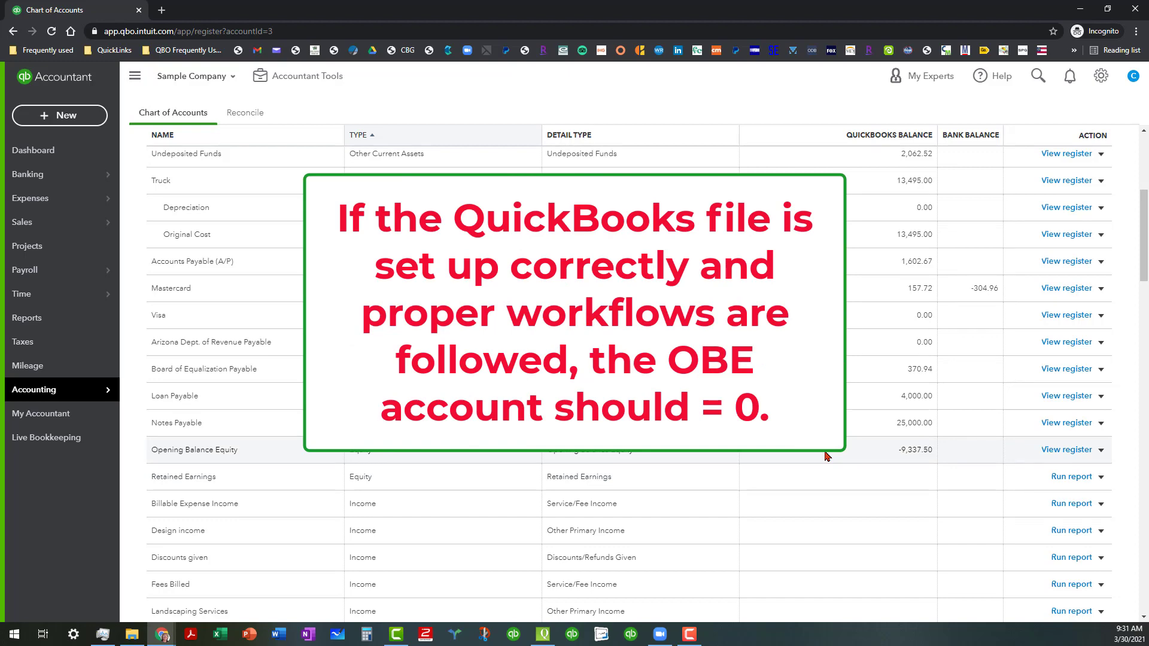
scroll(784, 317, "up", 5)
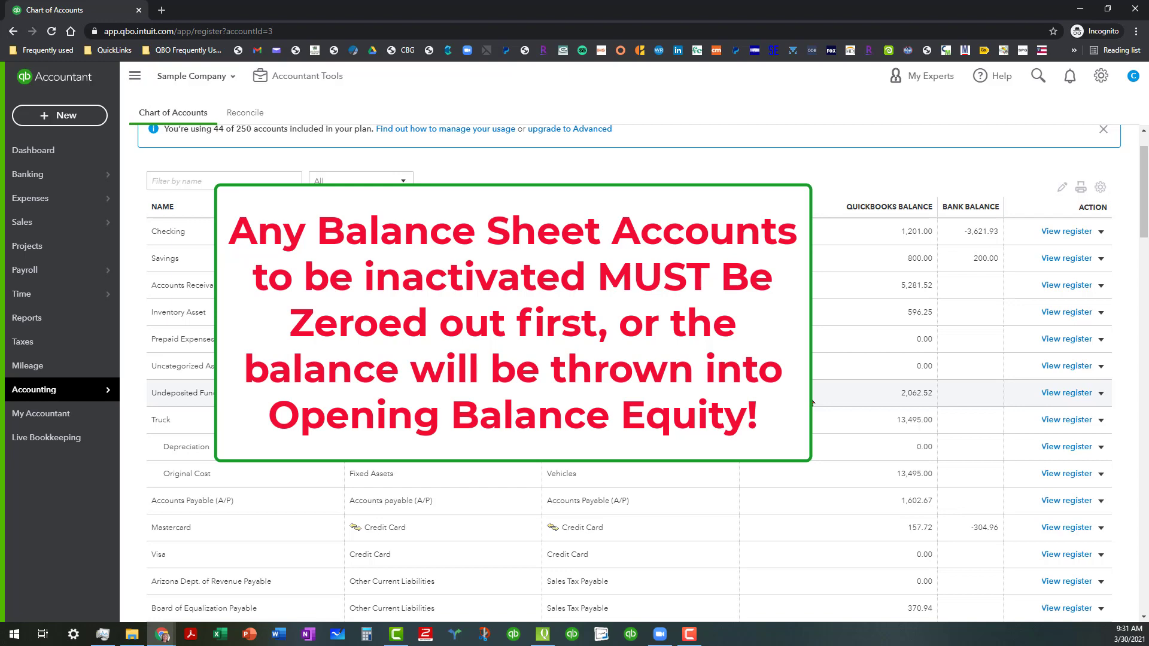
scroll(812, 403, "down", 3)
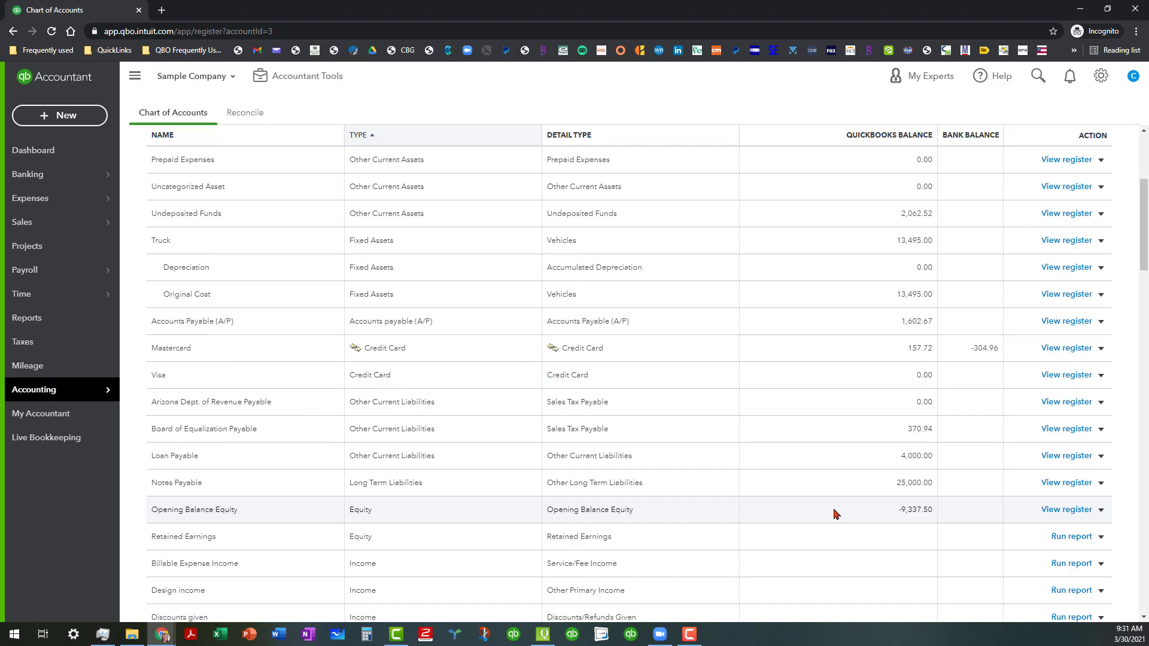
- Open the Undeposited Funds register and review its 20 transactions totalling $2,062.52
scroll(836, 513, "up", 3)
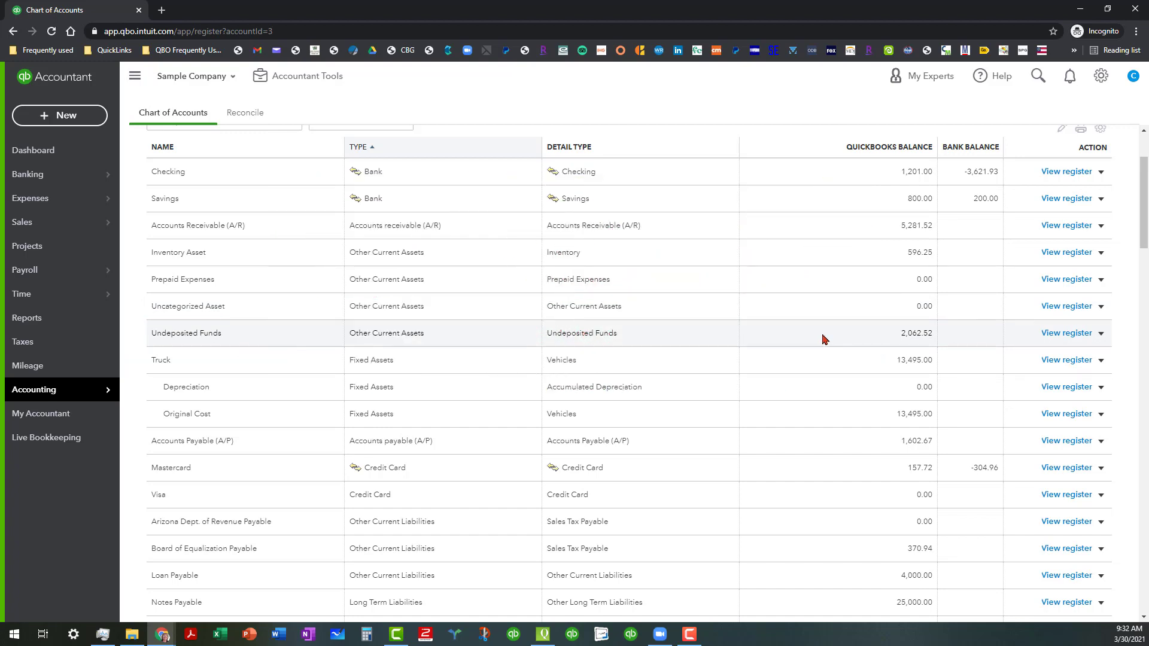
left_click(1068, 334)
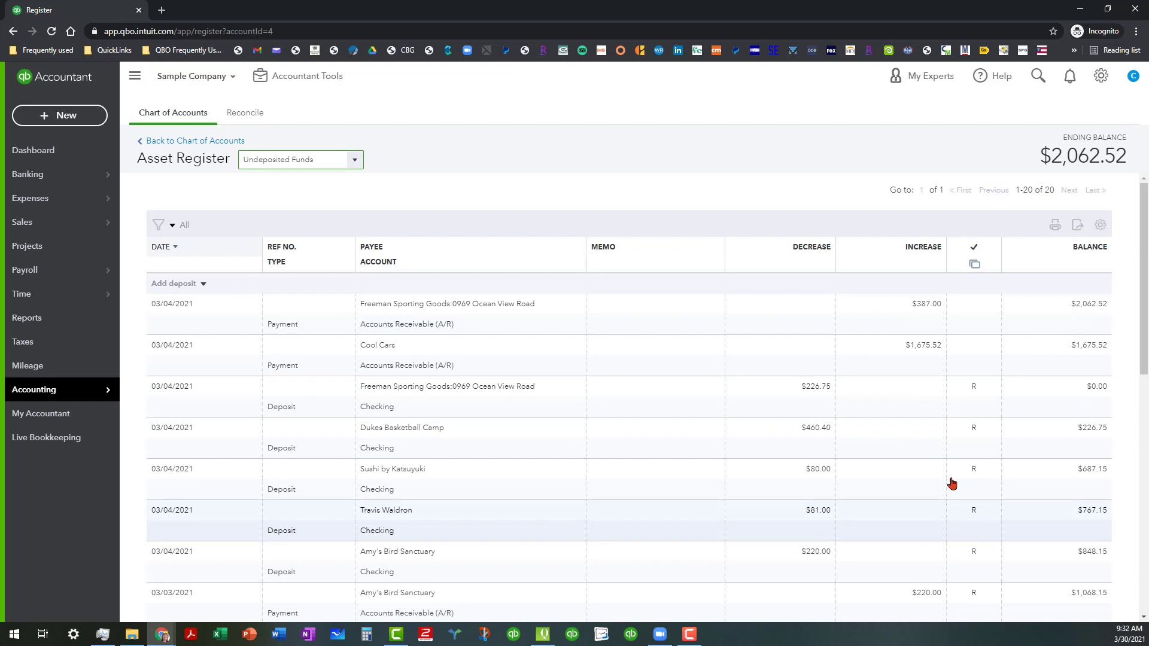
scroll(564, 331, "down", 2)
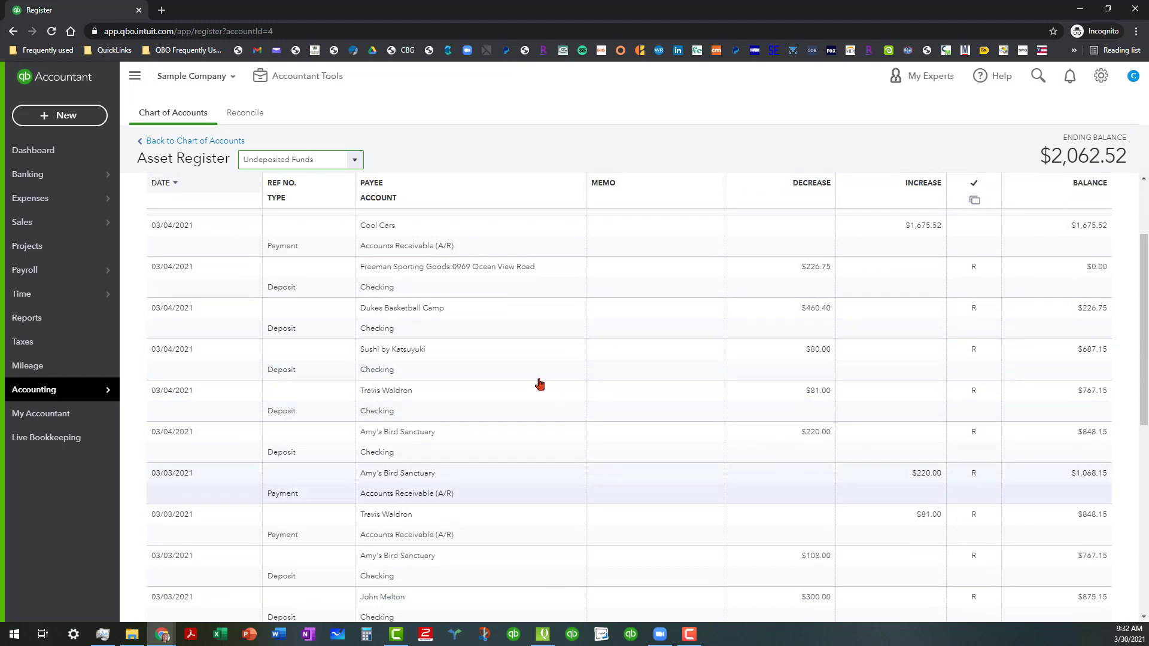
scroll(770, 431, "up", 2)
scroll(766, 425, "up", 1)
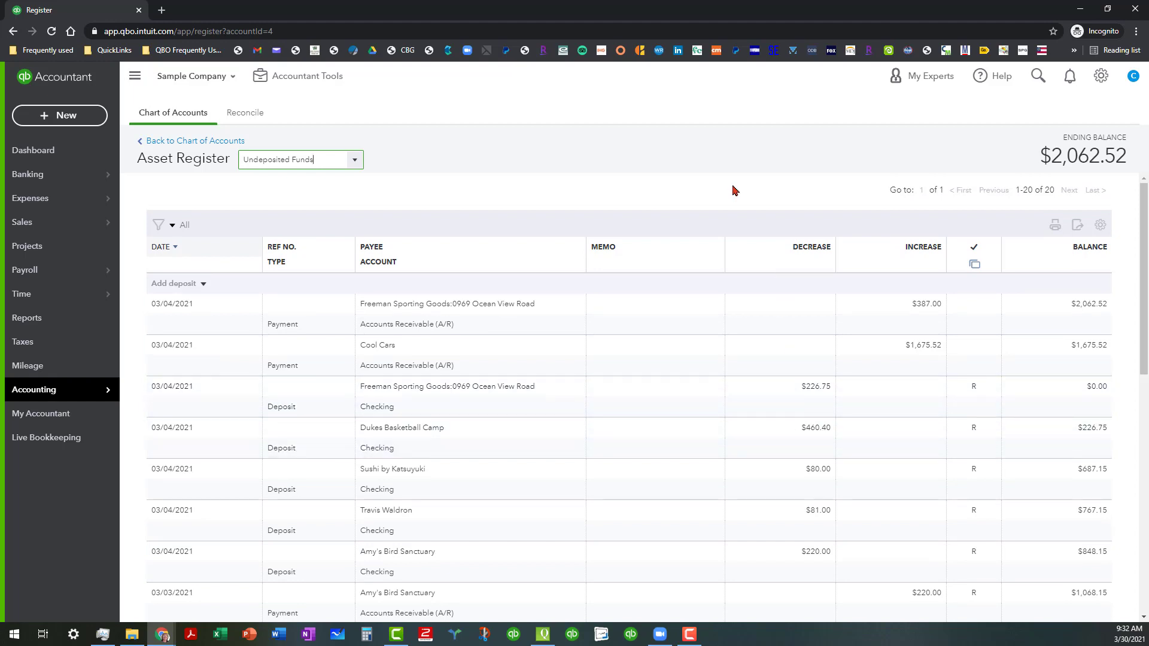
left_click(86, 116)
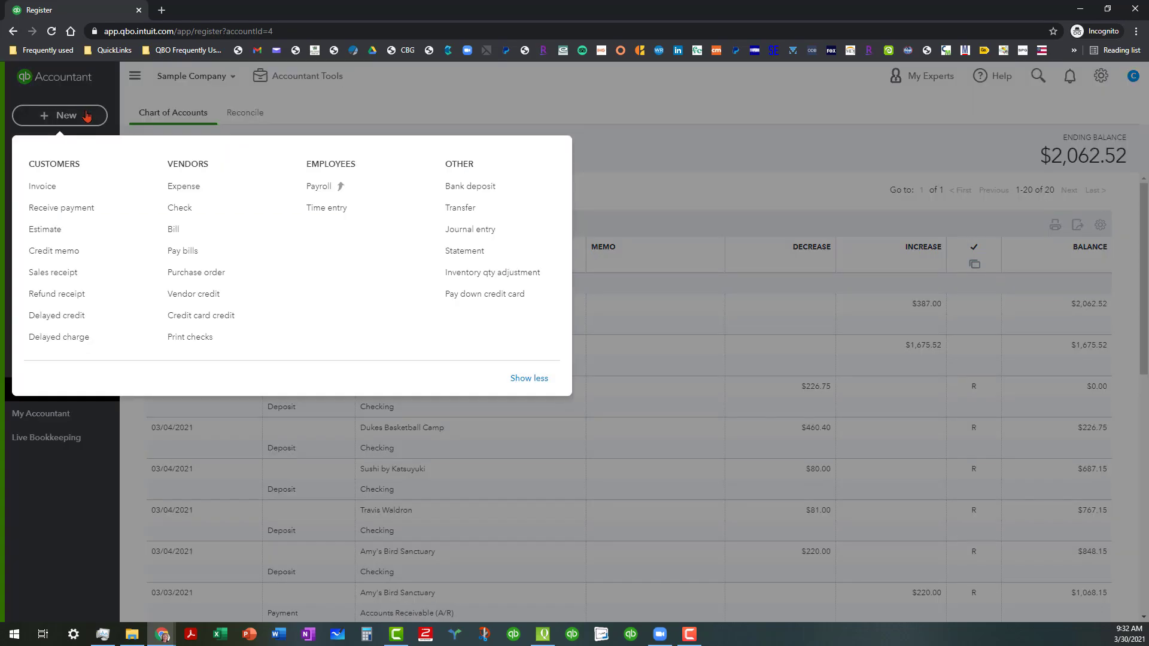
left_click(494, 187)
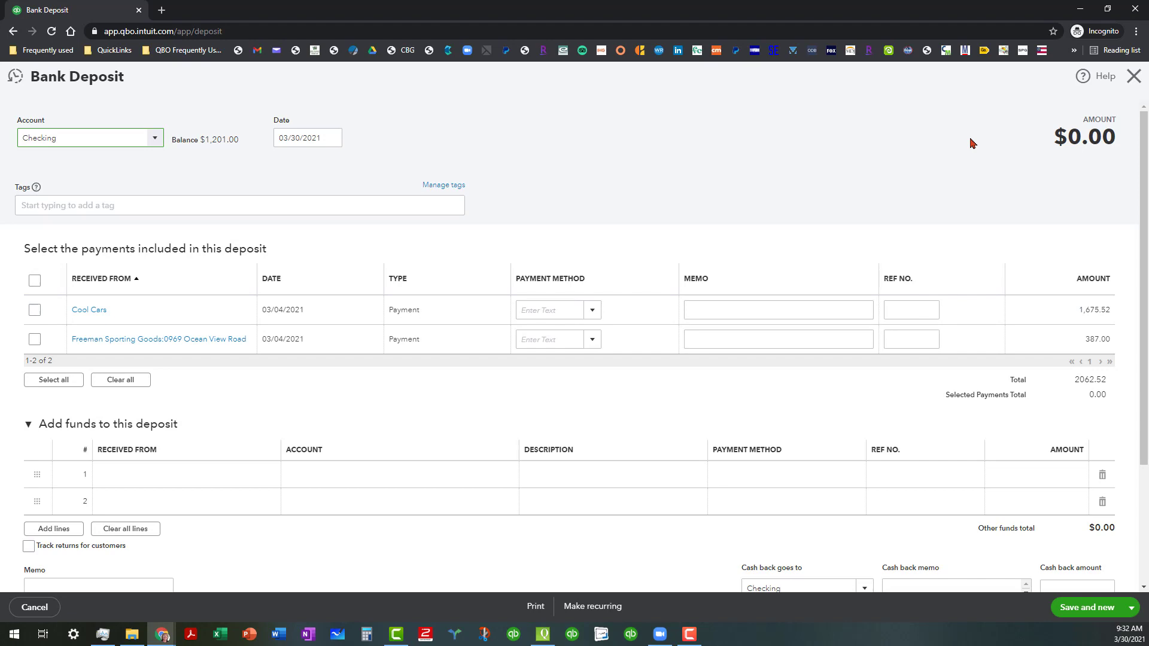
left_click(1133, 77)
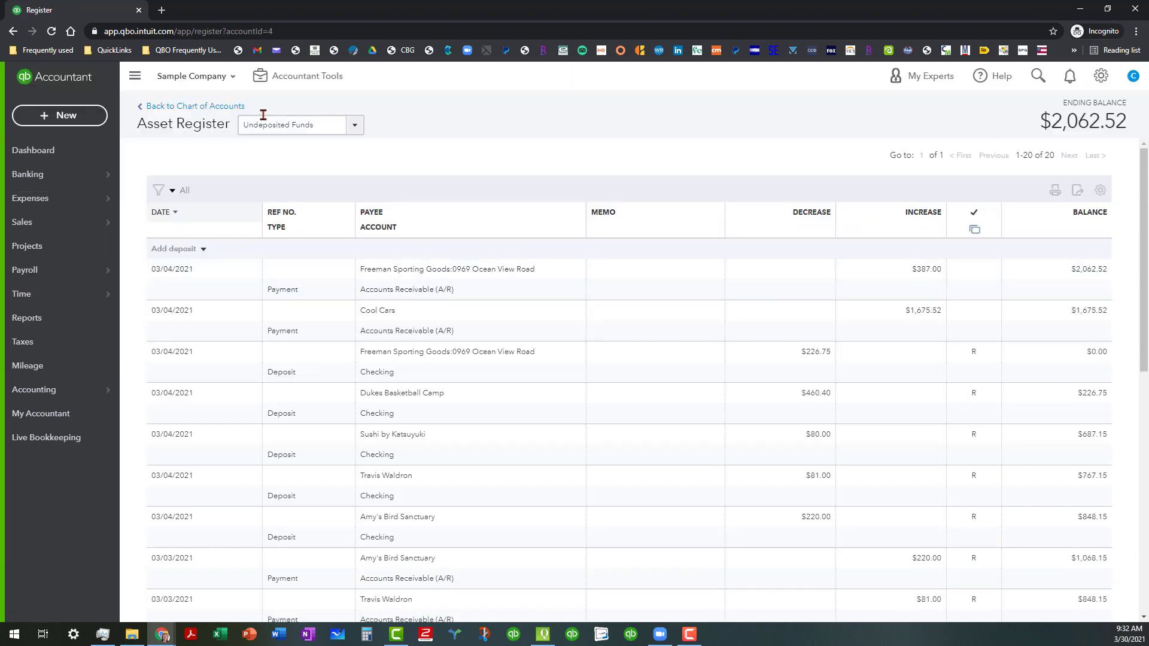
- Return to the Chart of Accounts and scroll the list, Undeposited Funds still at 2,062.52
left_click(210, 106)
scroll(712, 255, "down", 2)
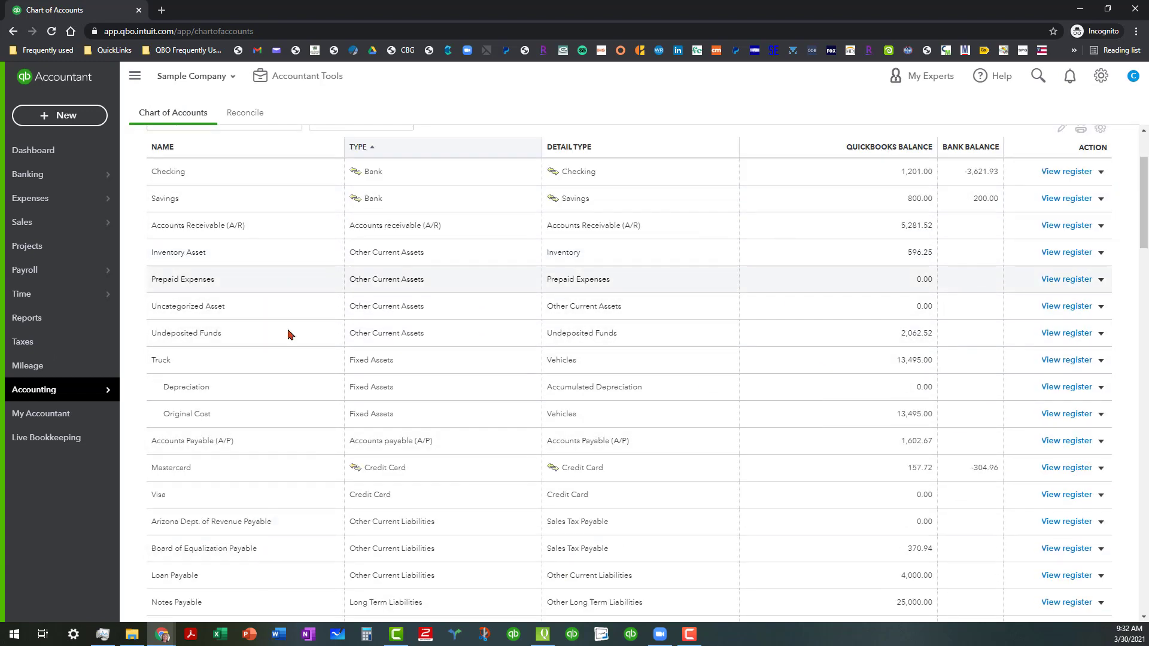
scroll(277, 357, "down", 2)
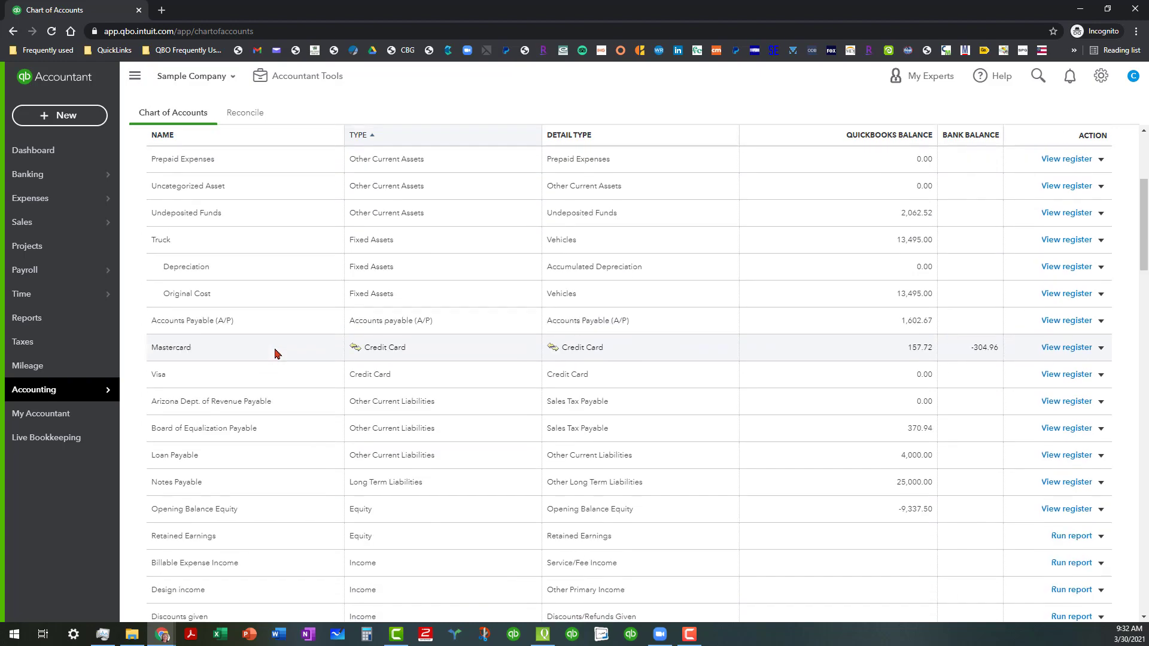
scroll(276, 353, "down", 2)
scroll(293, 331, "up", 5)
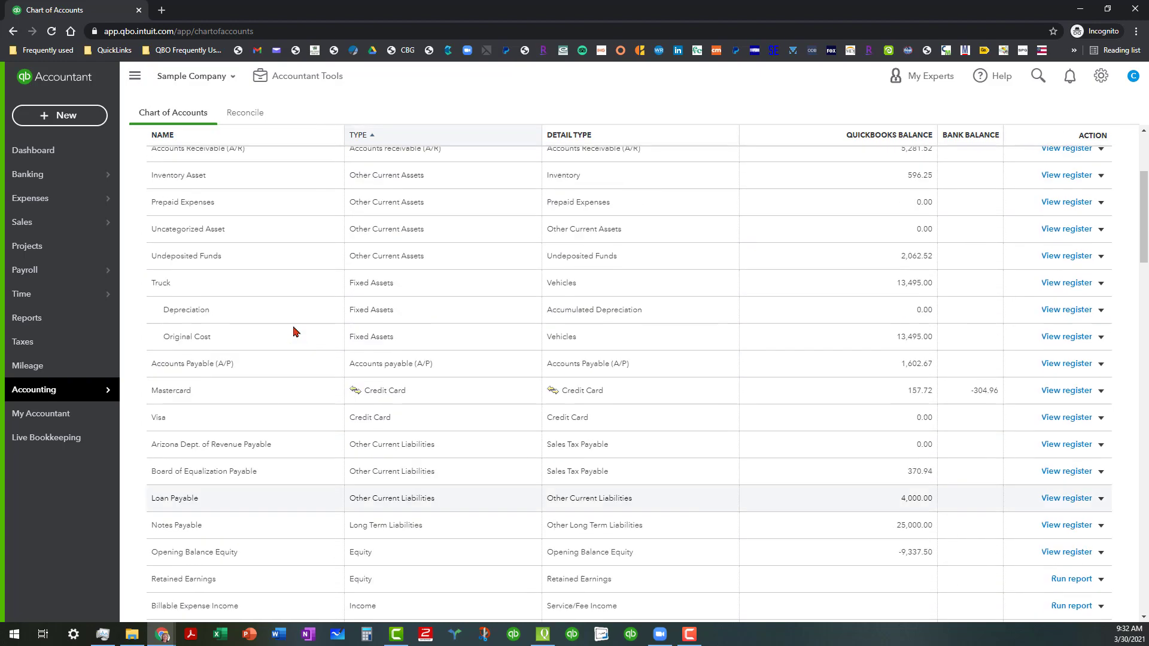
scroll(294, 320, "down", 2)
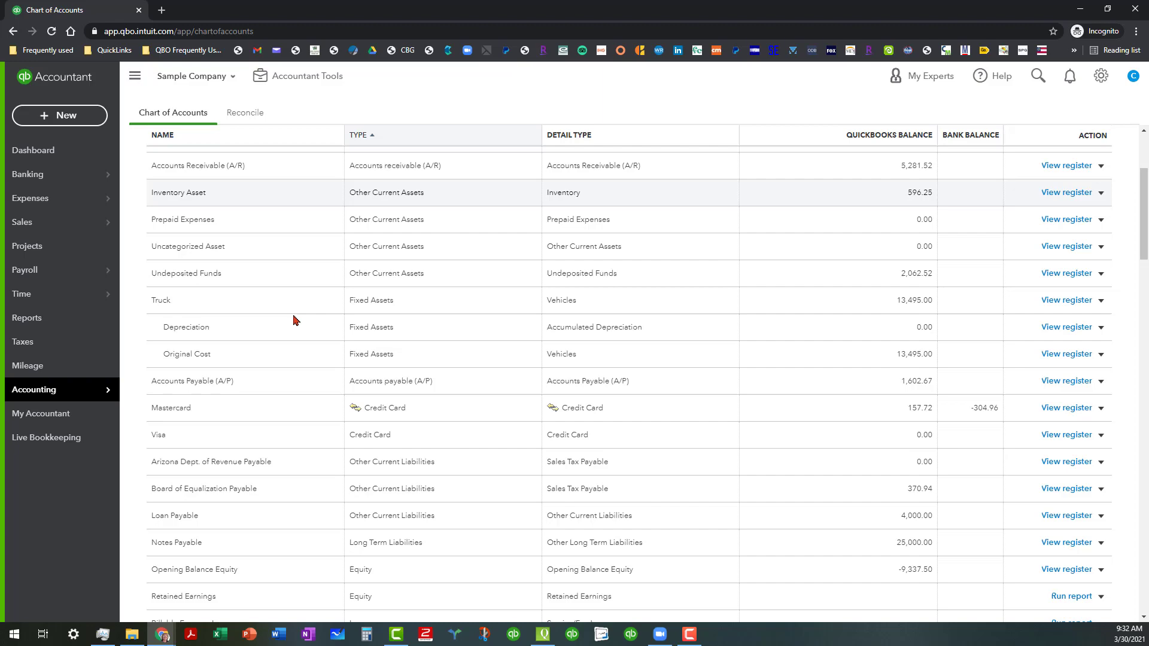
scroll(293, 320, "up", 3)
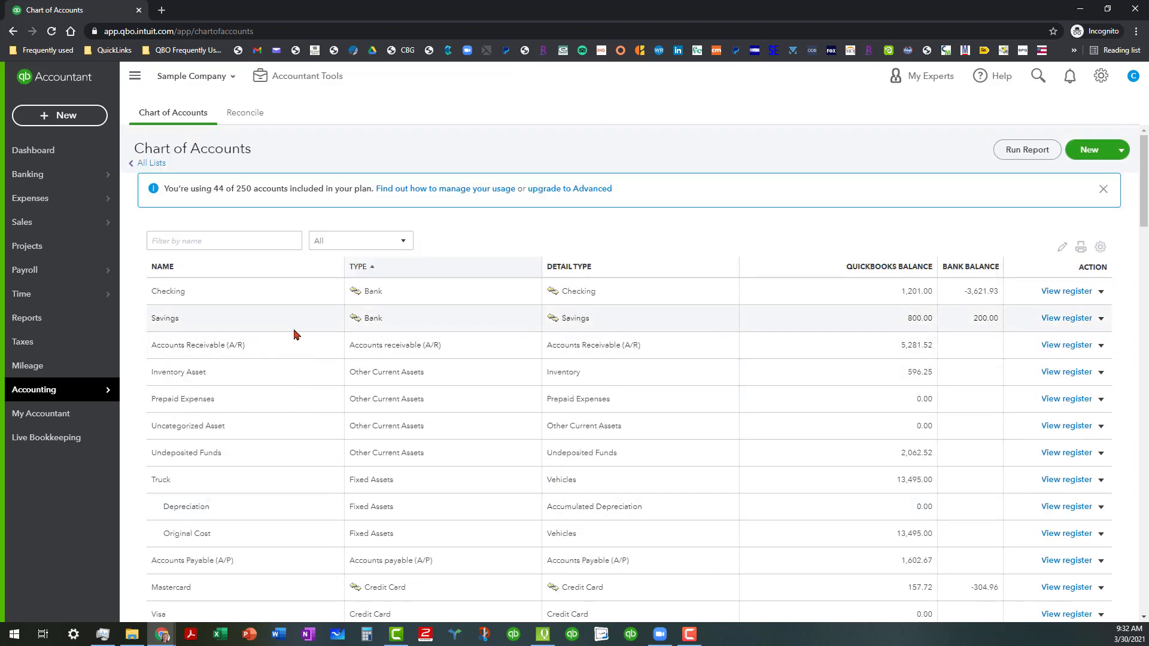
scroll(293, 333, "down", 6)
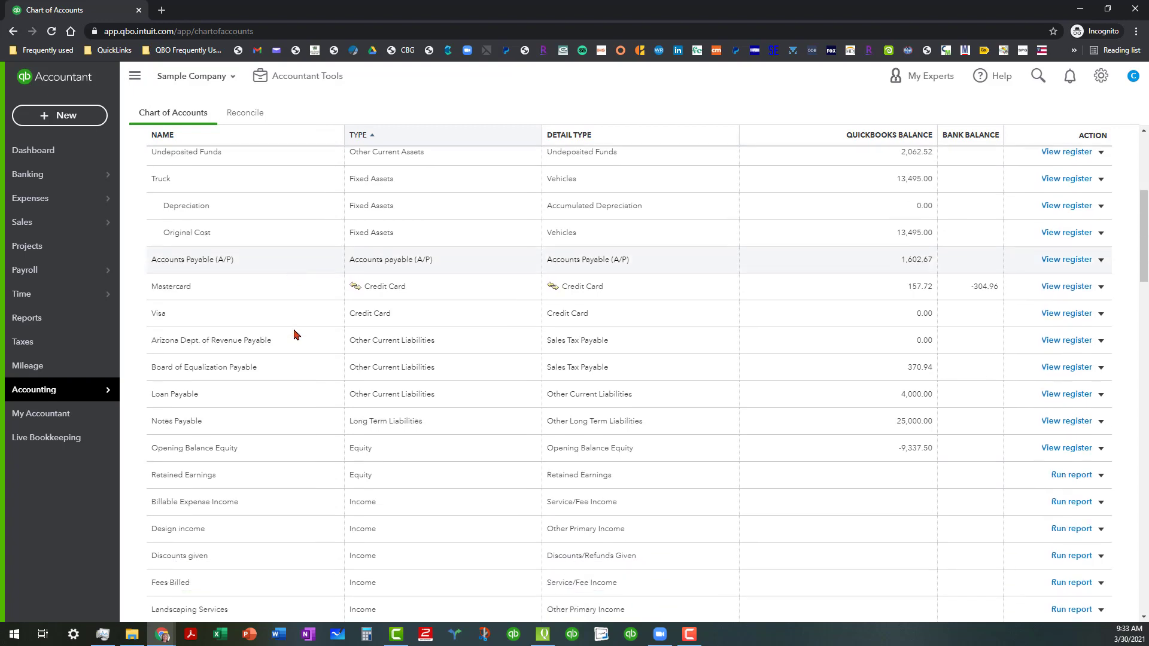